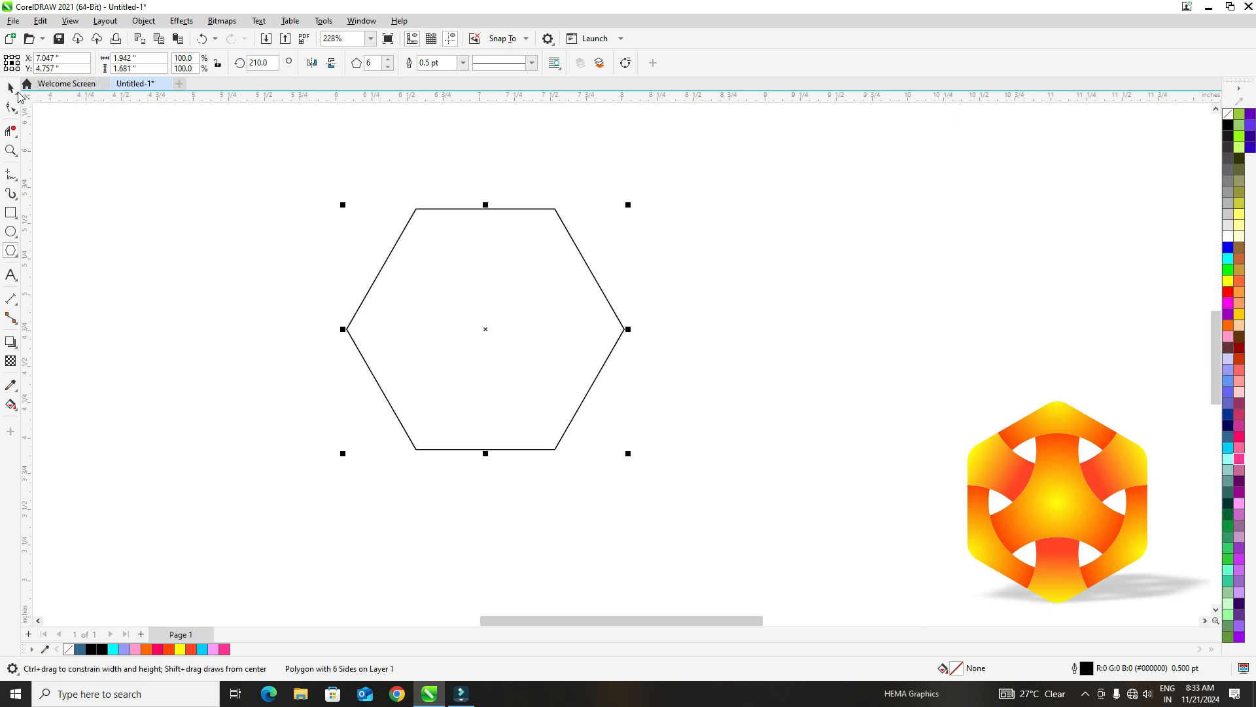
# - Move the hexagon slightly right and down so its centre sits at about X 7.194", Y 4.638"
pyautogui.click(10, 87)
pyautogui.click(224, 246)
pyautogui.moveTo(437, 328); pyautogui.dragTo(465, 341)
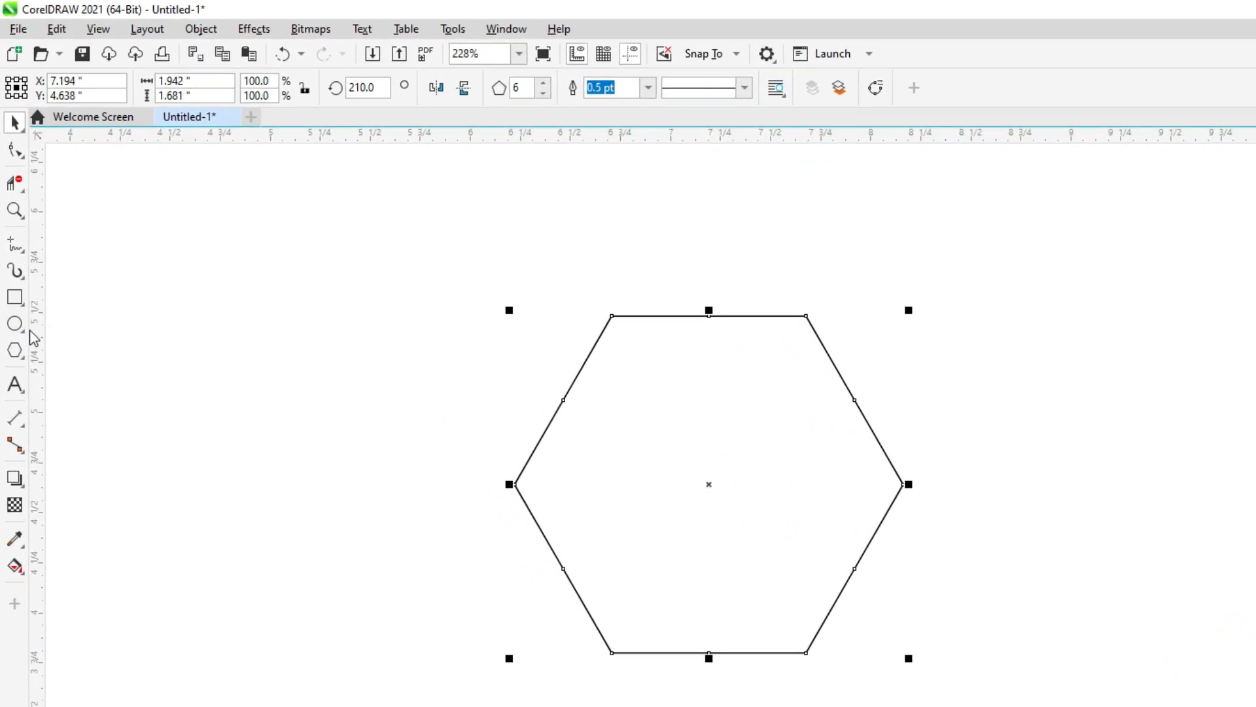
# - Draw a circle about 1.12 inches in diameter inside the hexagon and move it onto the hexagon's centre
pyautogui.click(26, 332)
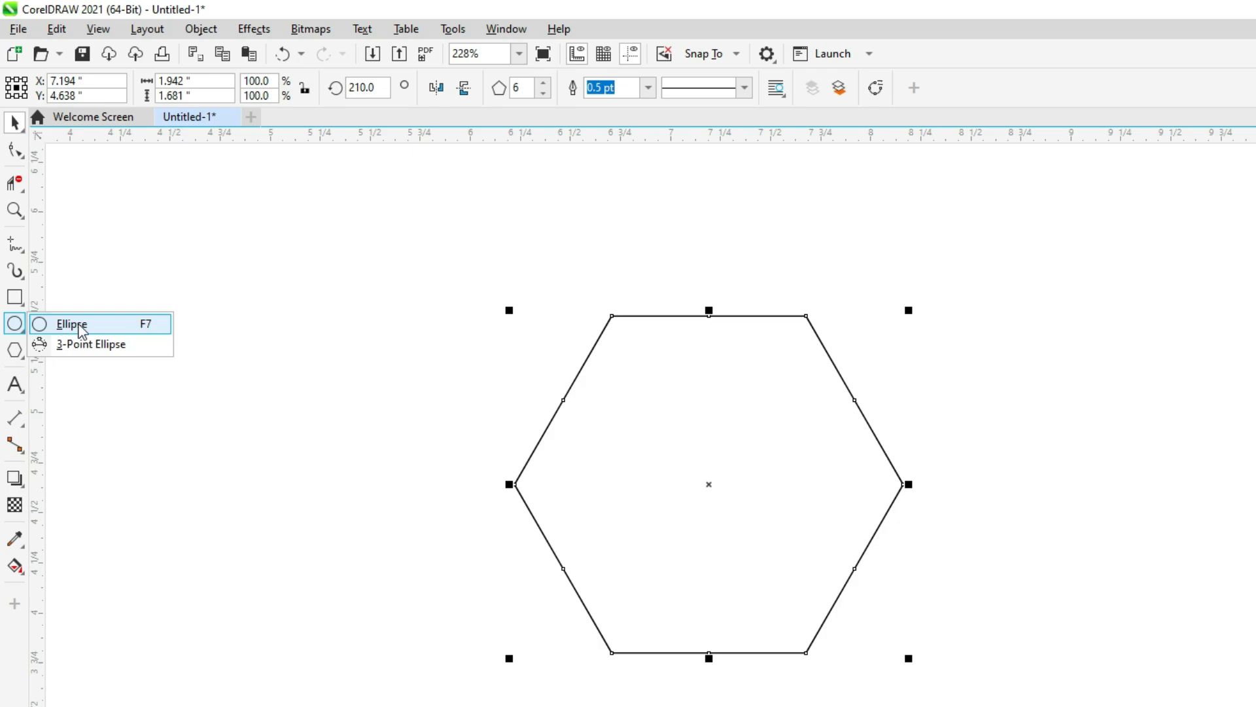
pyautogui.click(72, 324)
pyautogui.moveTo(696, 466); pyautogui.dragTo(789, 566)
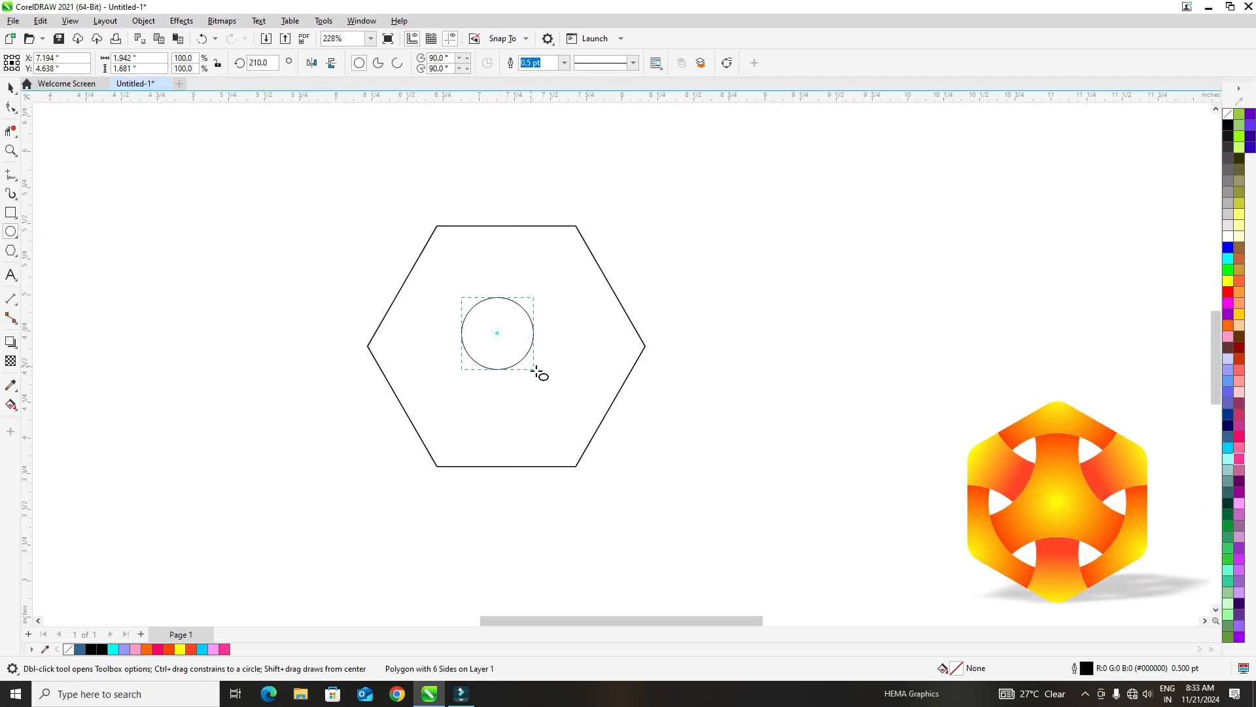
pyautogui.moveTo(565, 404); pyautogui.dragTo(577, 413)
pyautogui.press('space')
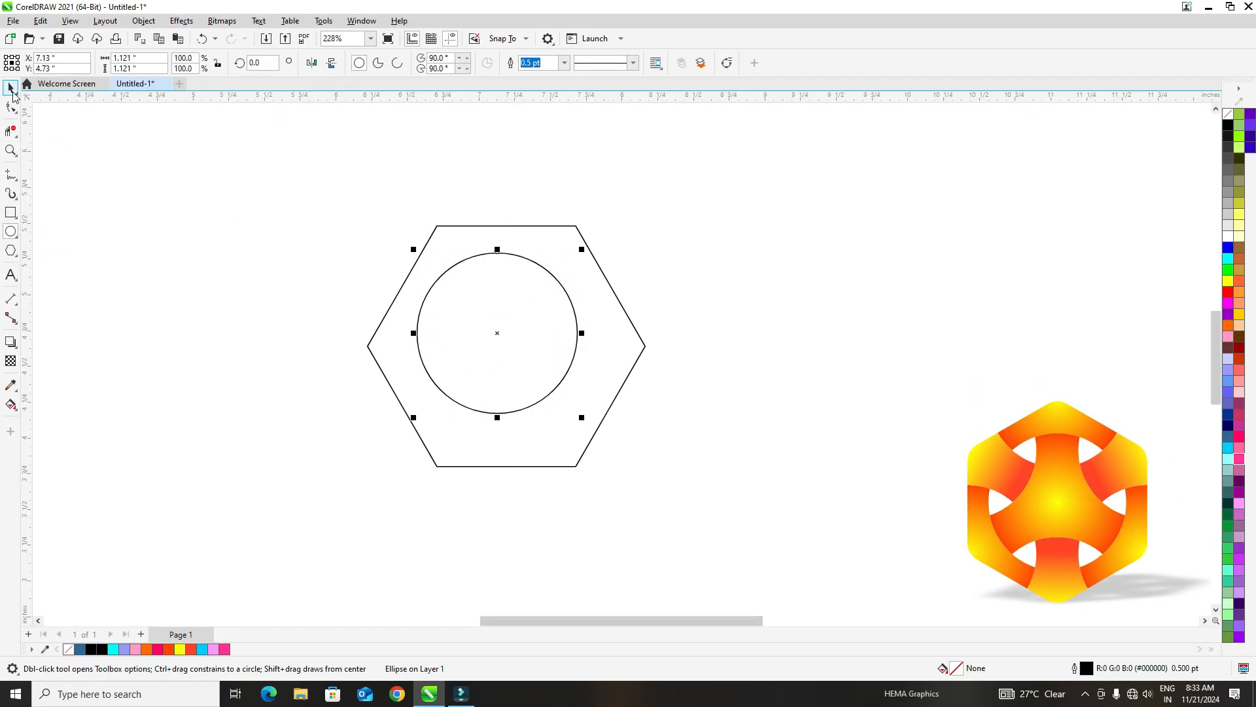
pyautogui.moveTo(498, 334)
pyautogui.mouseDown()
pyautogui.moveTo(518, 351)
pyautogui.moveTo(505, 345)
pyautogui.mouseUp()
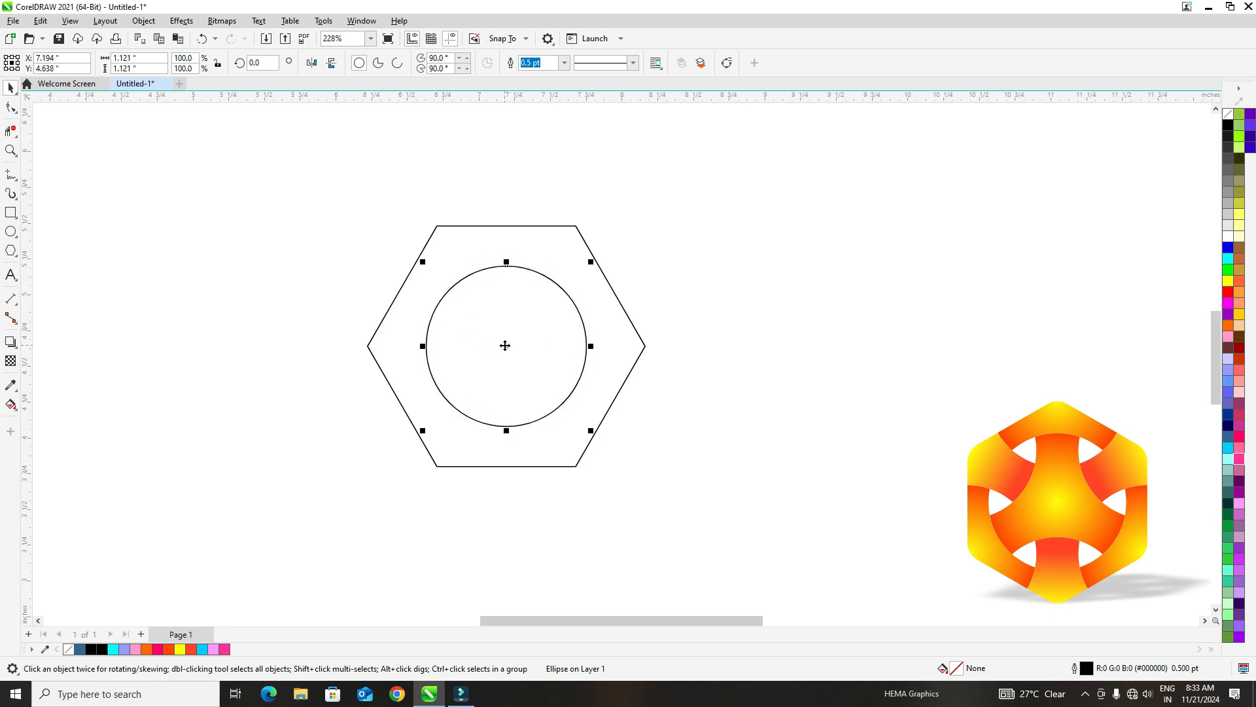
# - Enlarge the circle about its centre, and scale it up together with the hexagon until the circle is about 1.56 inches wide
pyautogui.moveTo(424, 267); pyautogui.dragTo(396, 254)
pyautogui.click(359, 240)
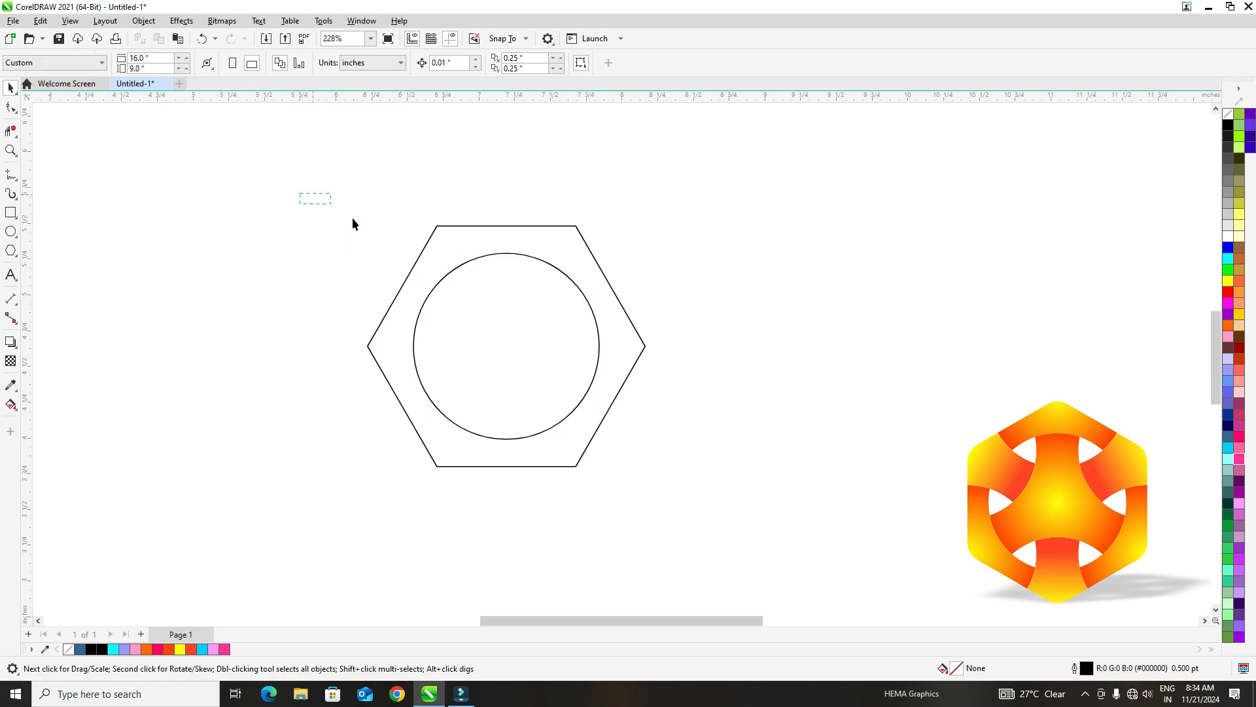
pyautogui.moveTo(300, 194); pyautogui.dragTo(681, 509)
pyautogui.click(768, 397)
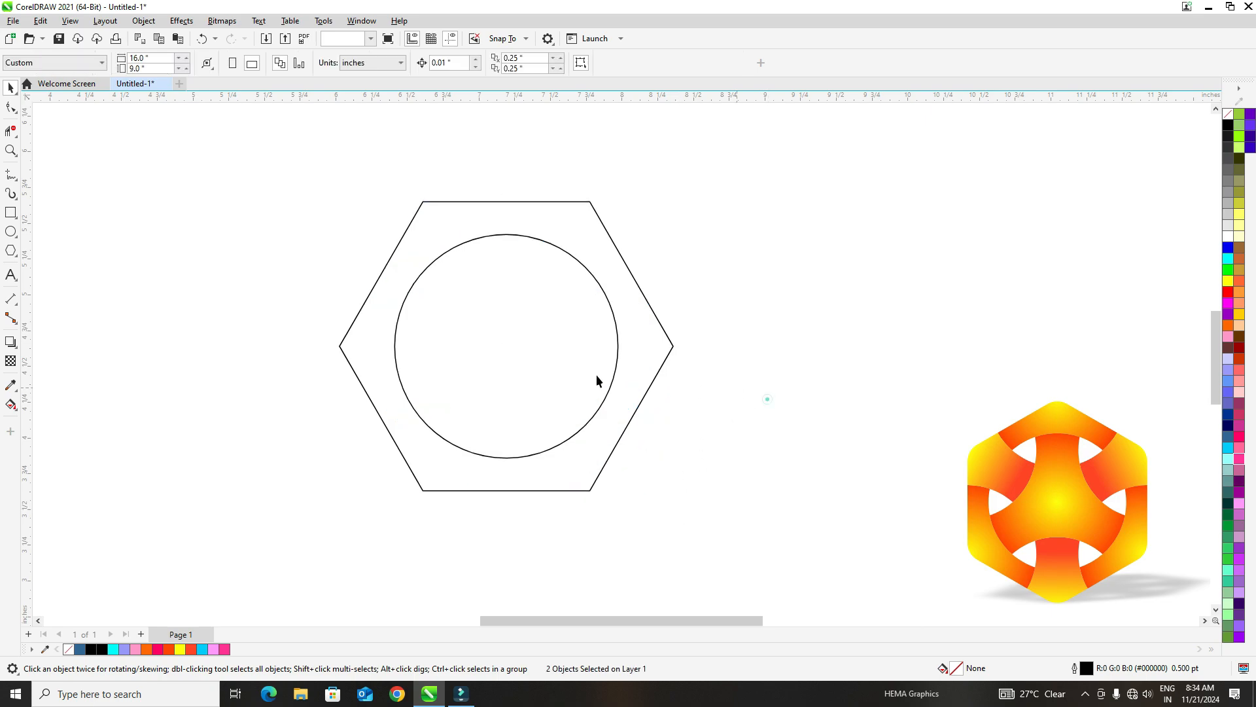
# - Duplicate the circle by copy and paste, and centre the copy on the hexagon's right corner
pyautogui.click(516, 343)
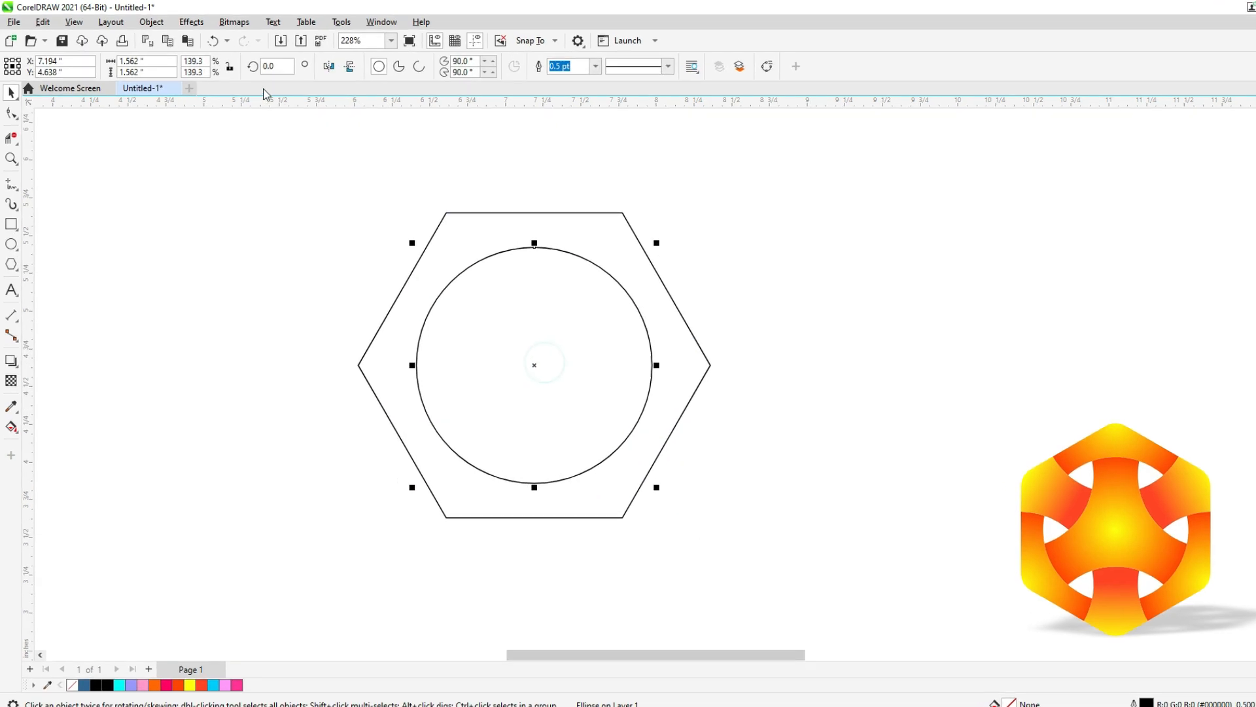
pyautogui.click(45, 23)
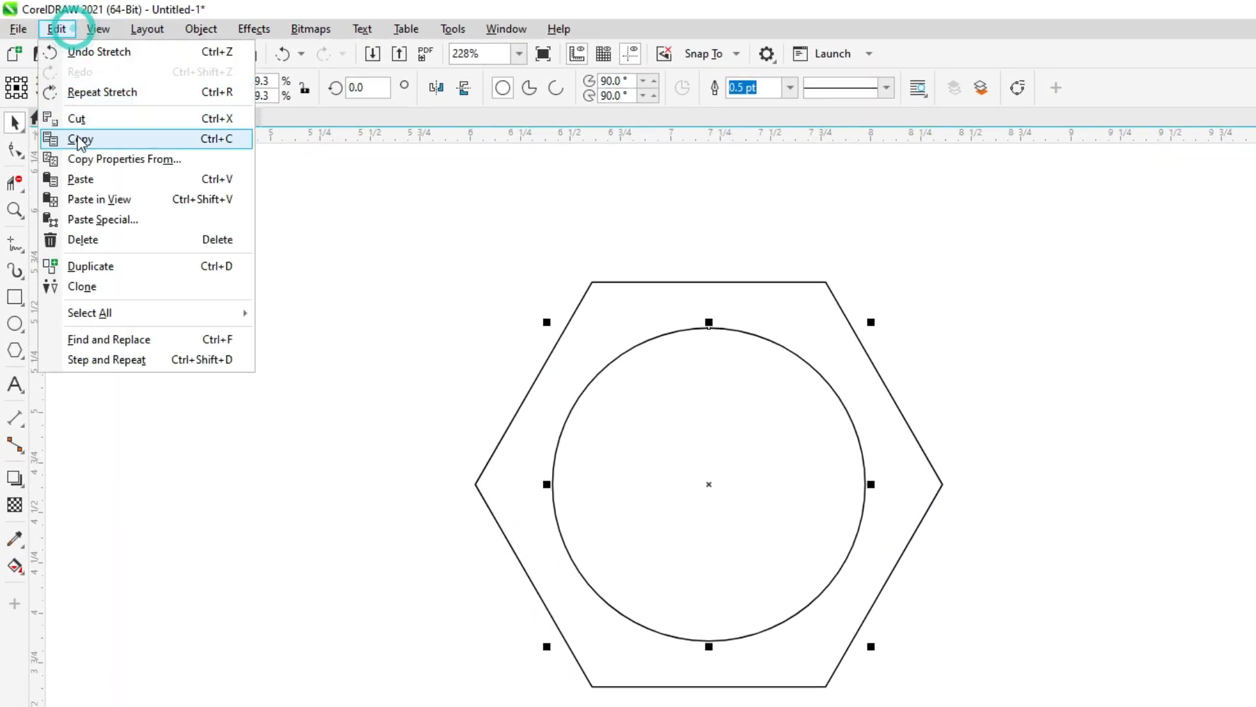
pyautogui.click(57, 102)
pyautogui.click(68, 33)
pyautogui.click(86, 177)
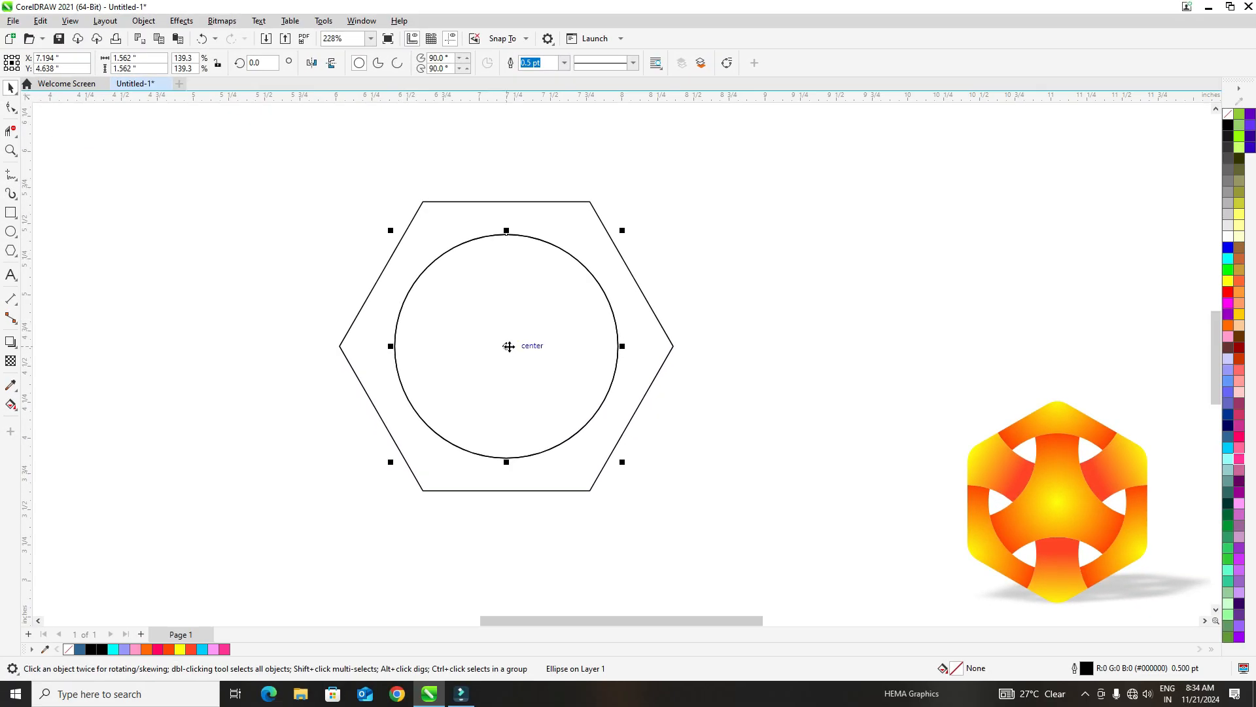
pyautogui.moveTo(509, 346); pyautogui.dragTo(676, 344)
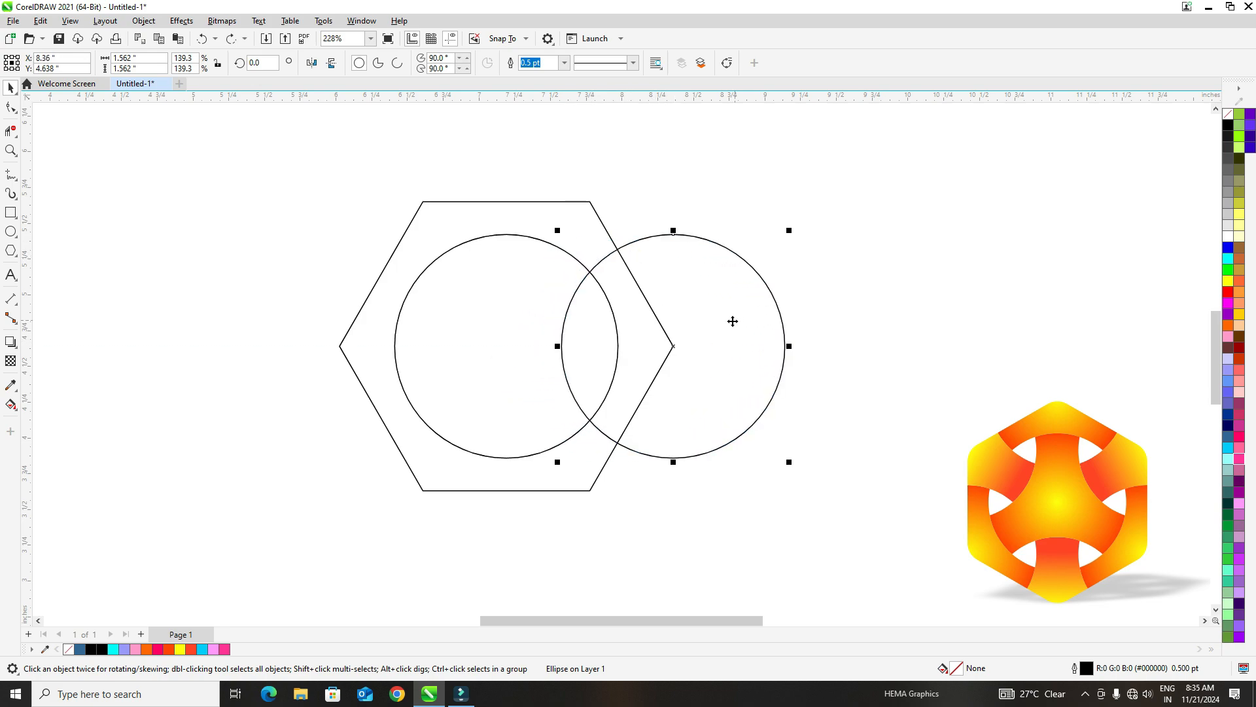
# - Place the right circle's rotation centre on the hexagon's centre and set a rotation of 60 degrees with one copy in the Transform settings
pyautogui.click(754, 350)
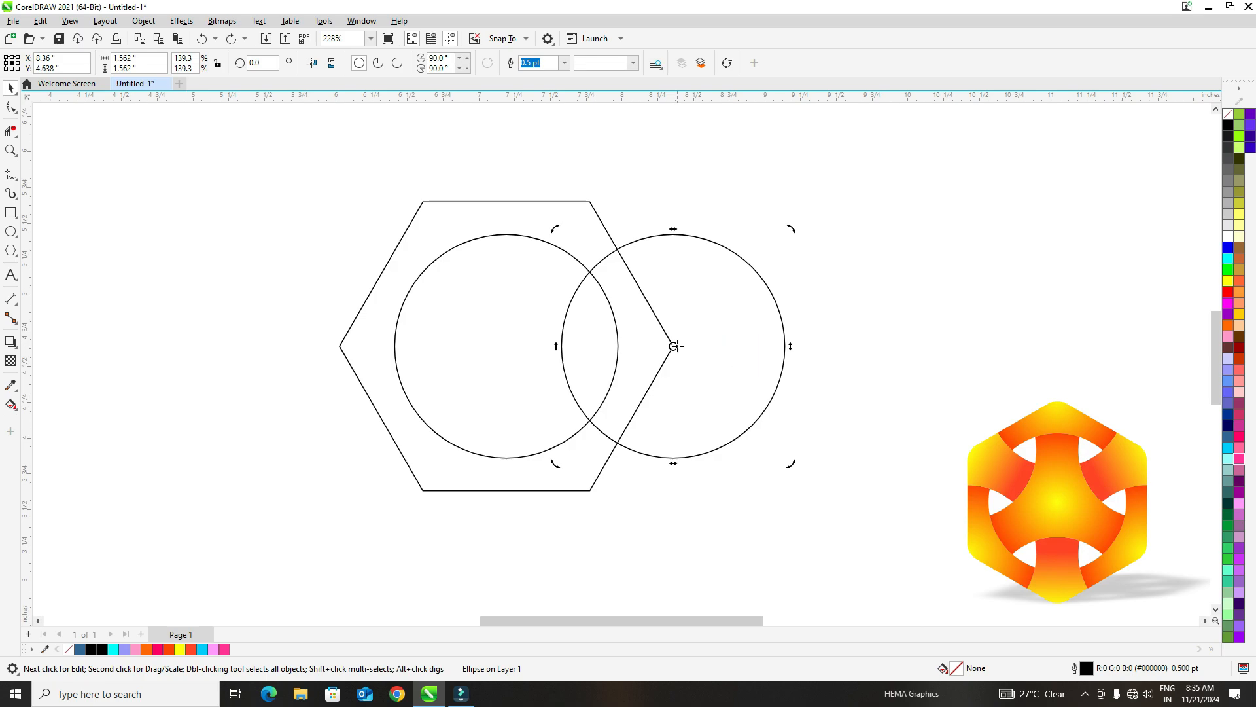
pyautogui.moveTo(675, 345); pyautogui.dragTo(506, 344)
pyautogui.click(362, 20)
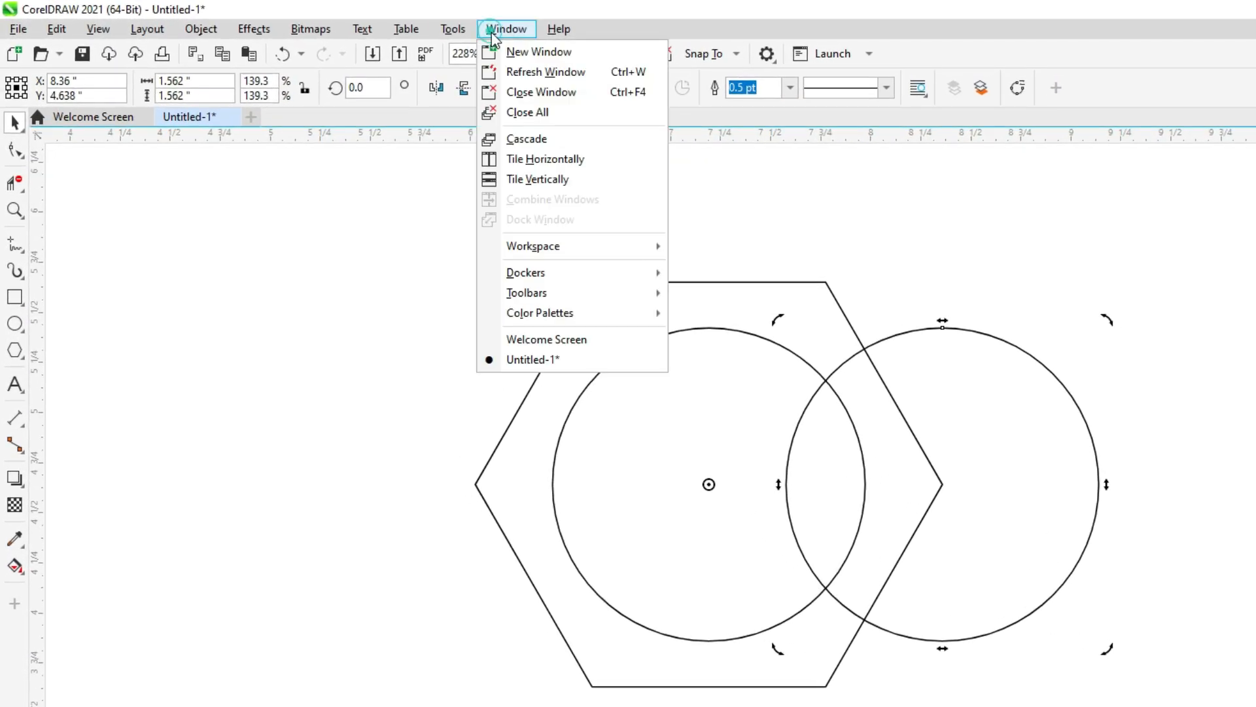
pyautogui.moveTo(400, 20)
pyautogui.moveTo(506, 29)
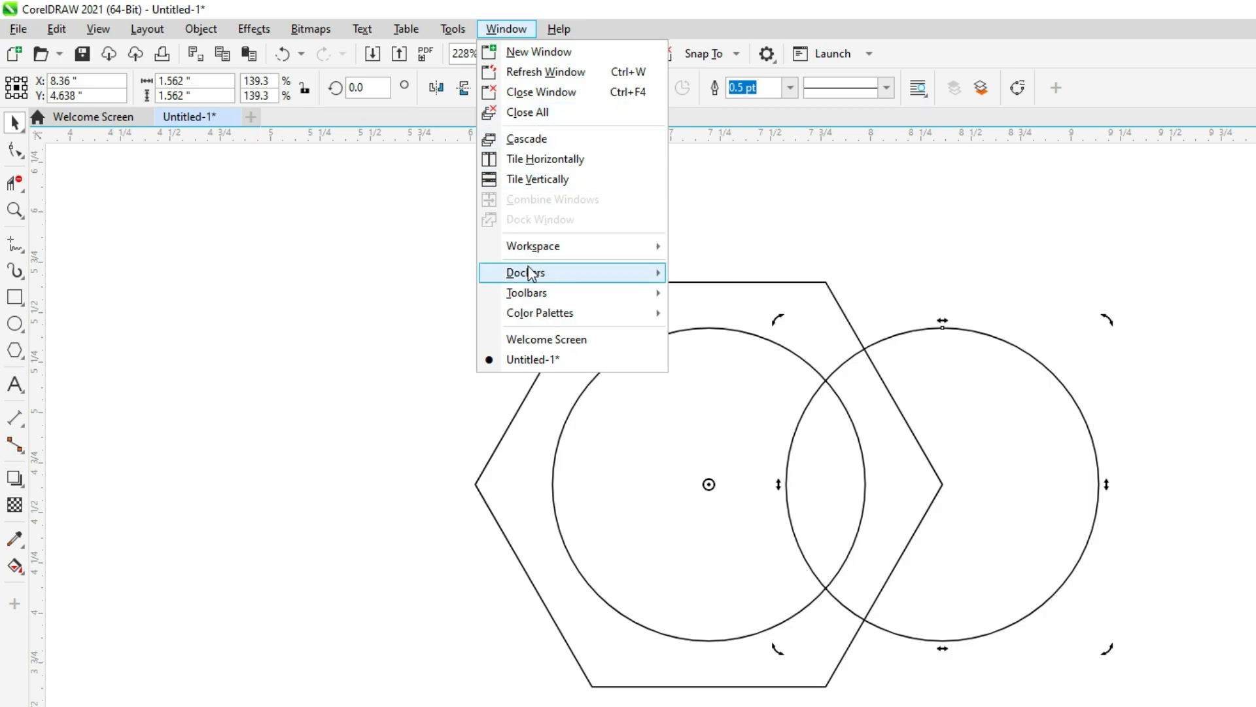
pyautogui.moveTo(560, 275)
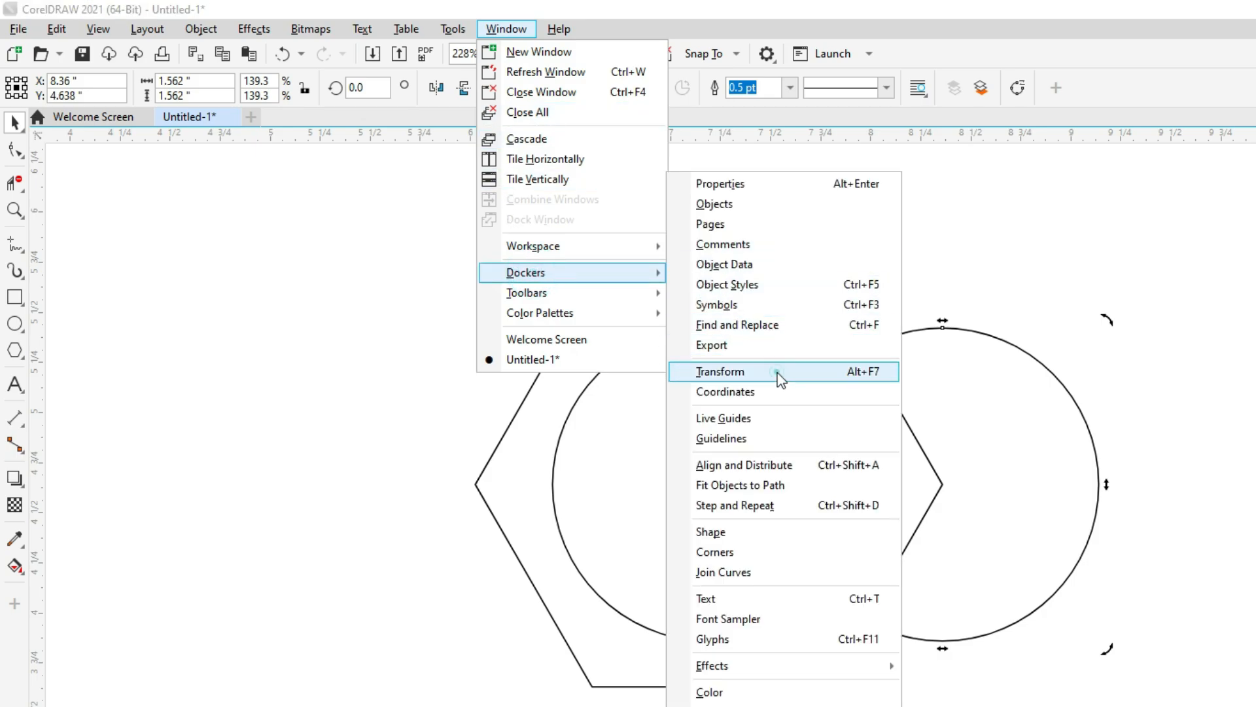
pyautogui.click(777, 371)
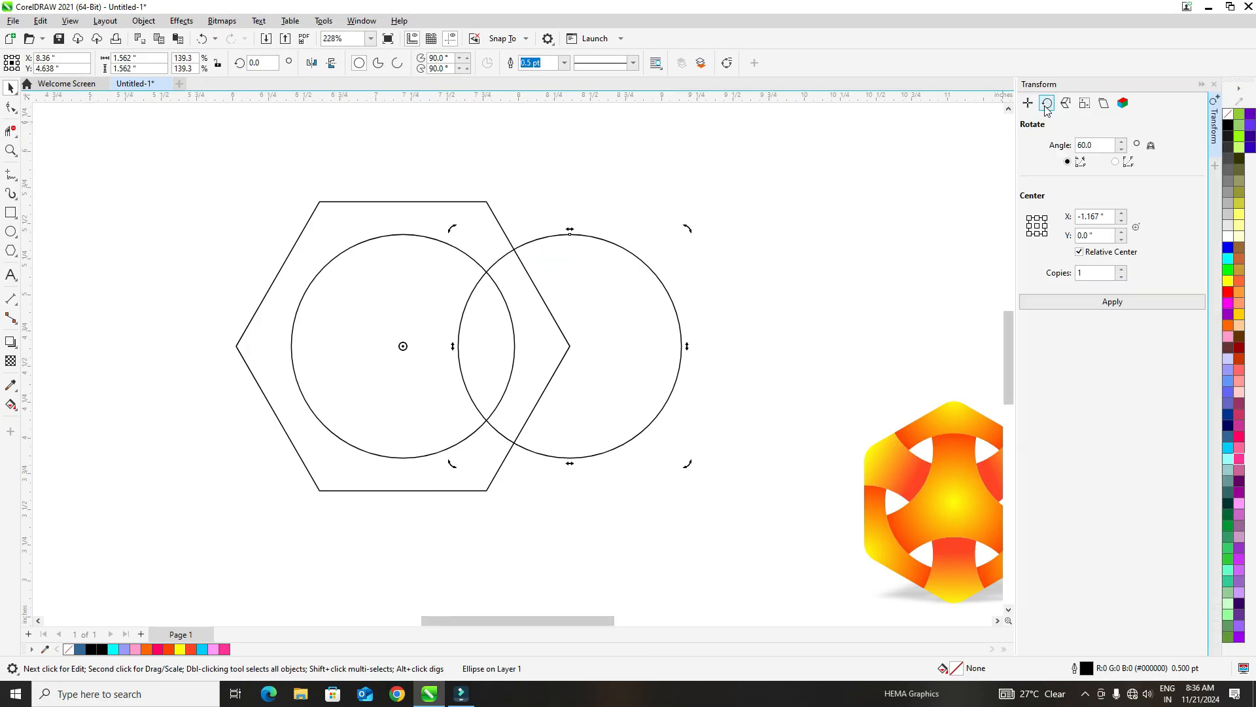
pyautogui.click(1046, 105)
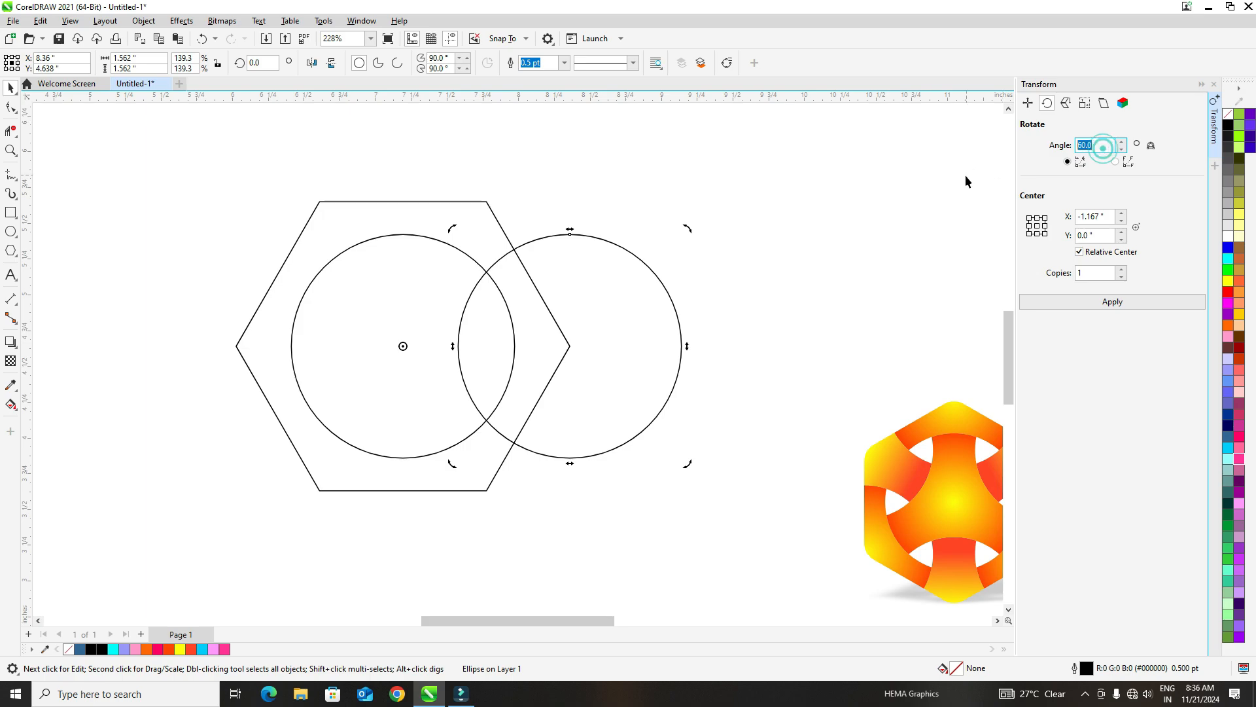
pyautogui.write('60')
pyautogui.press('Return')
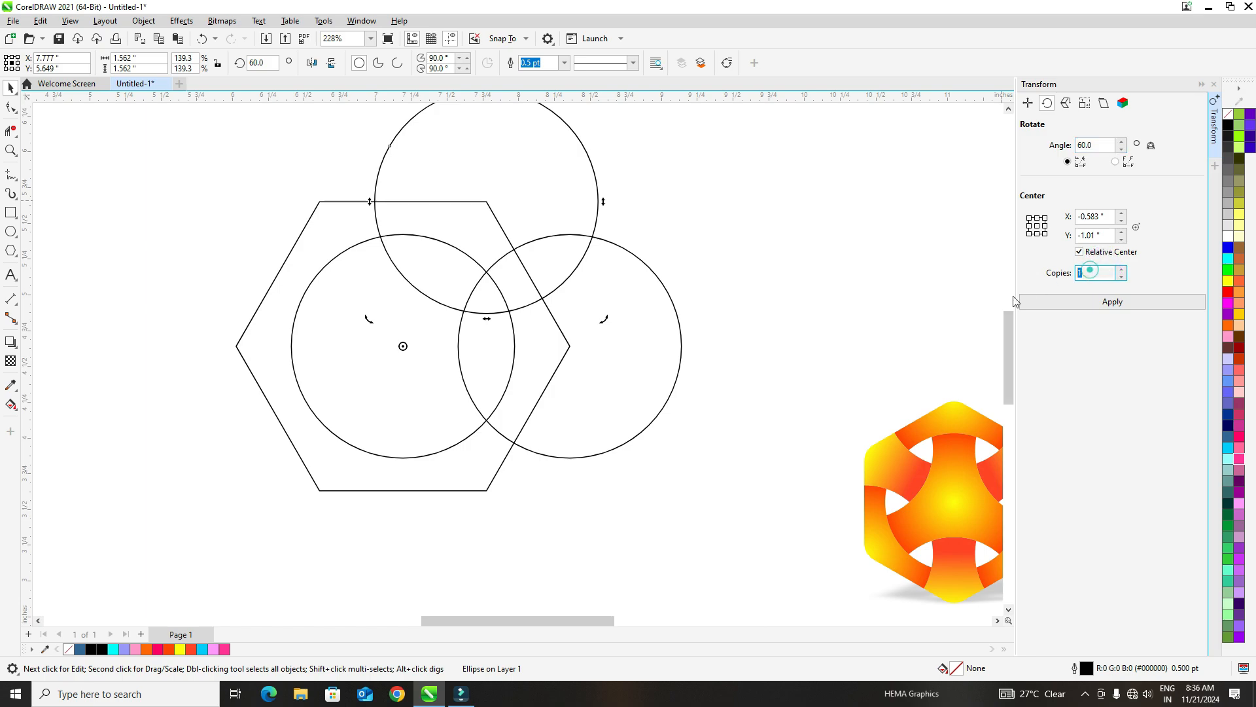
# - Try out rotated copies of the right circle and undo them
pyautogui.doubleClick(1091, 272)
pyautogui.click(1029, 303)
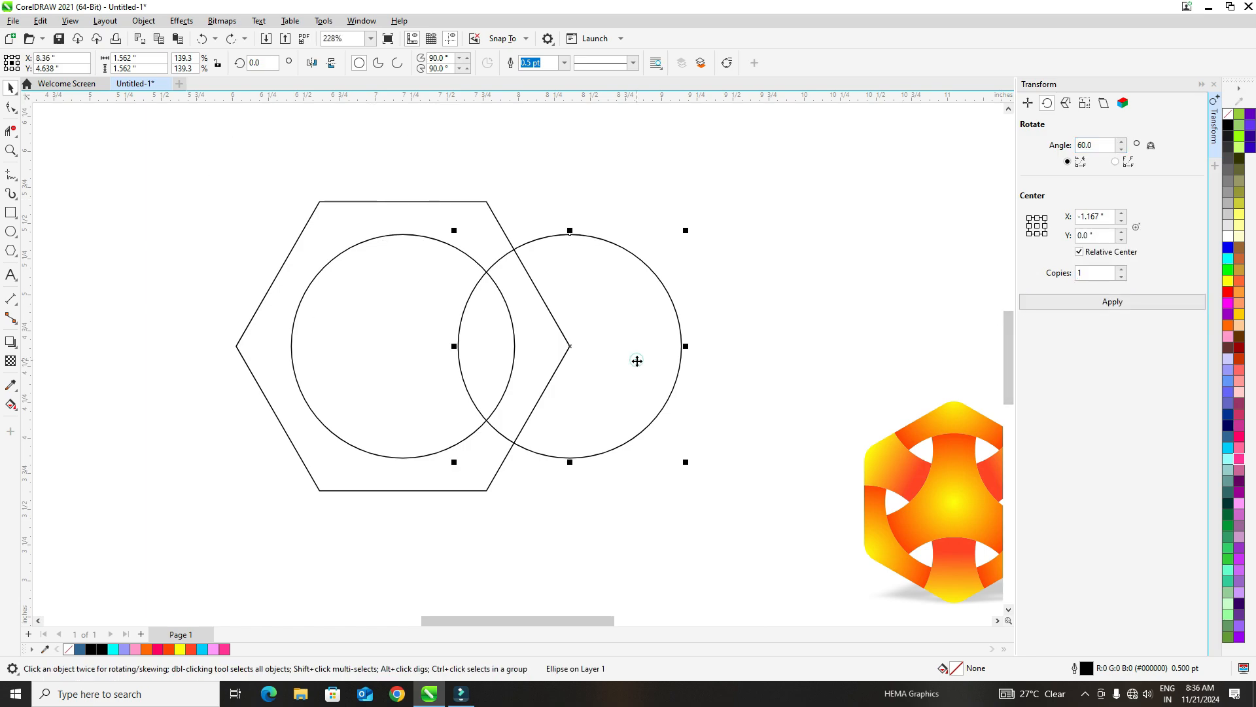
pyautogui.hotkey('ctrl', 'z')
pyautogui.hotkey('ctrl', 'z')
# - Create five copies of the right circle, each rotated another 60 degrees, so a circle sits on every hexagon corner
pyautogui.click(636, 359)
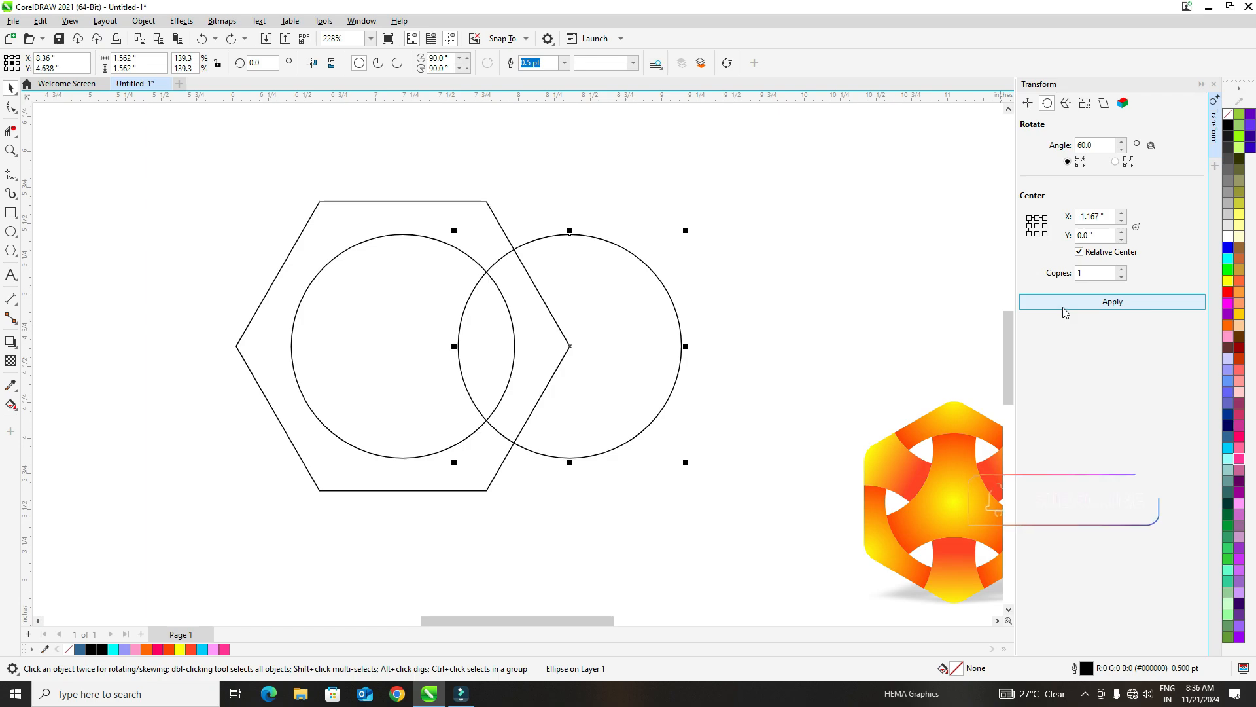
pyautogui.click(1065, 305)
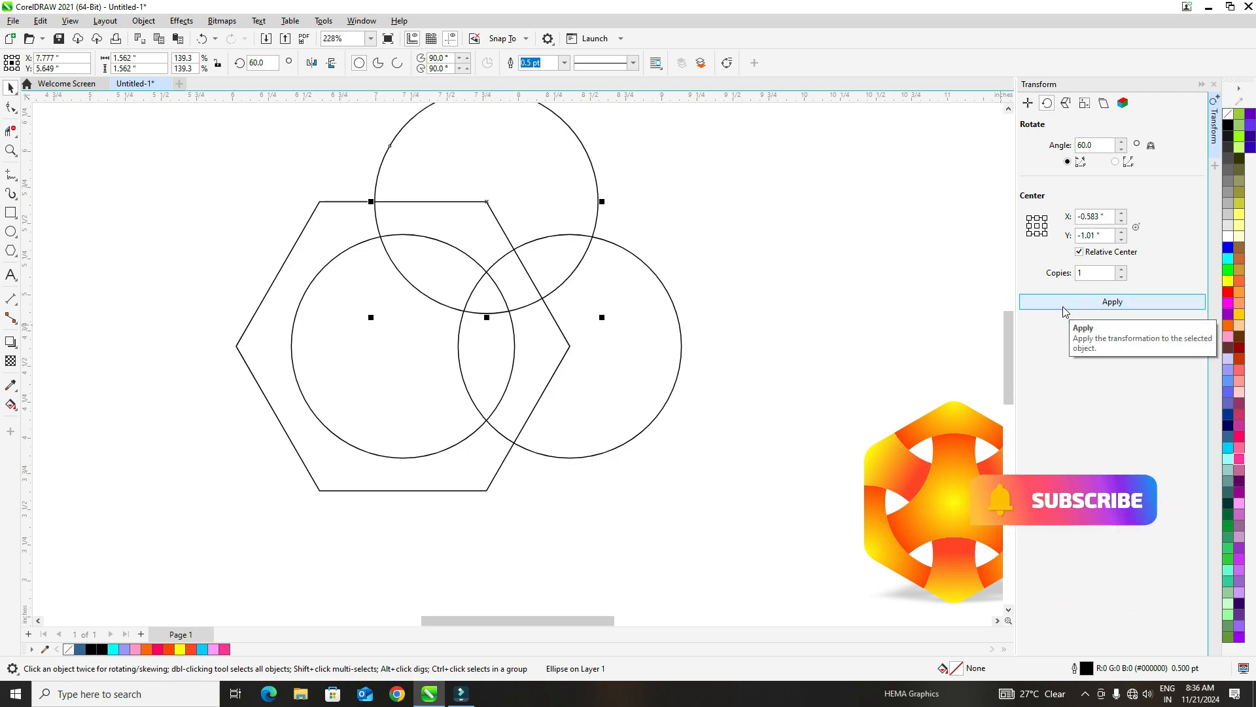
pyautogui.click(1063, 306)
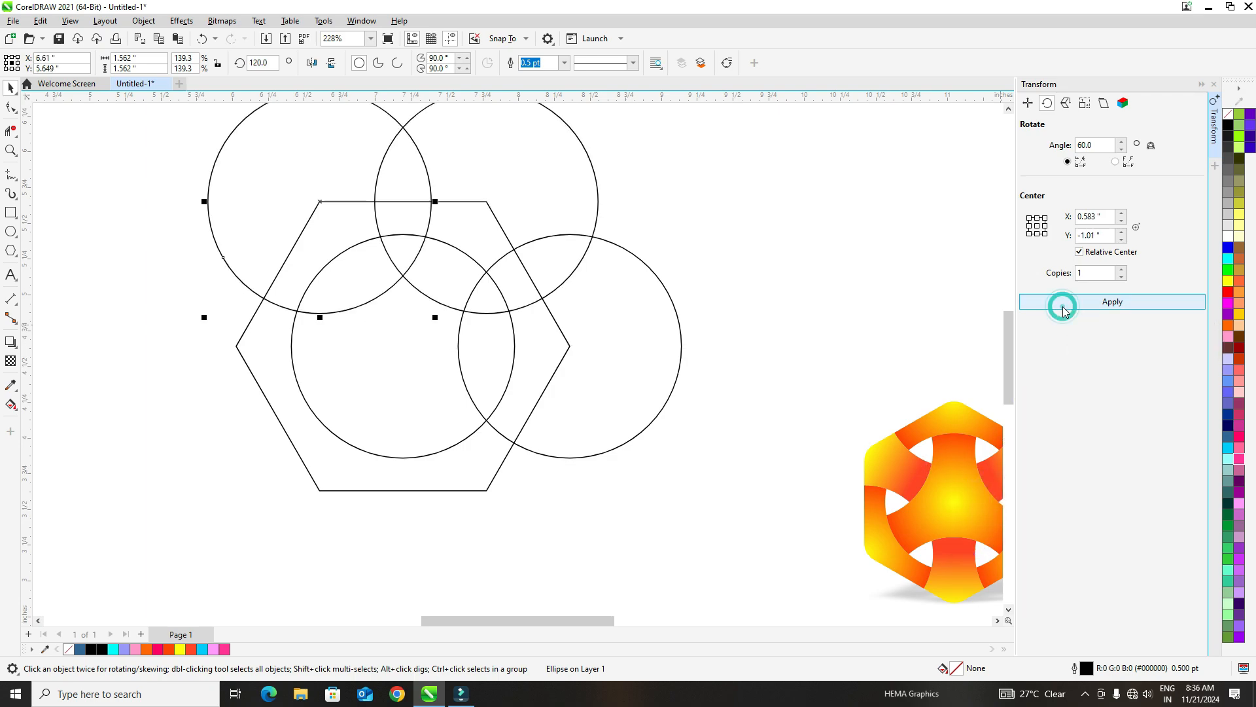
pyautogui.click(1063, 306)
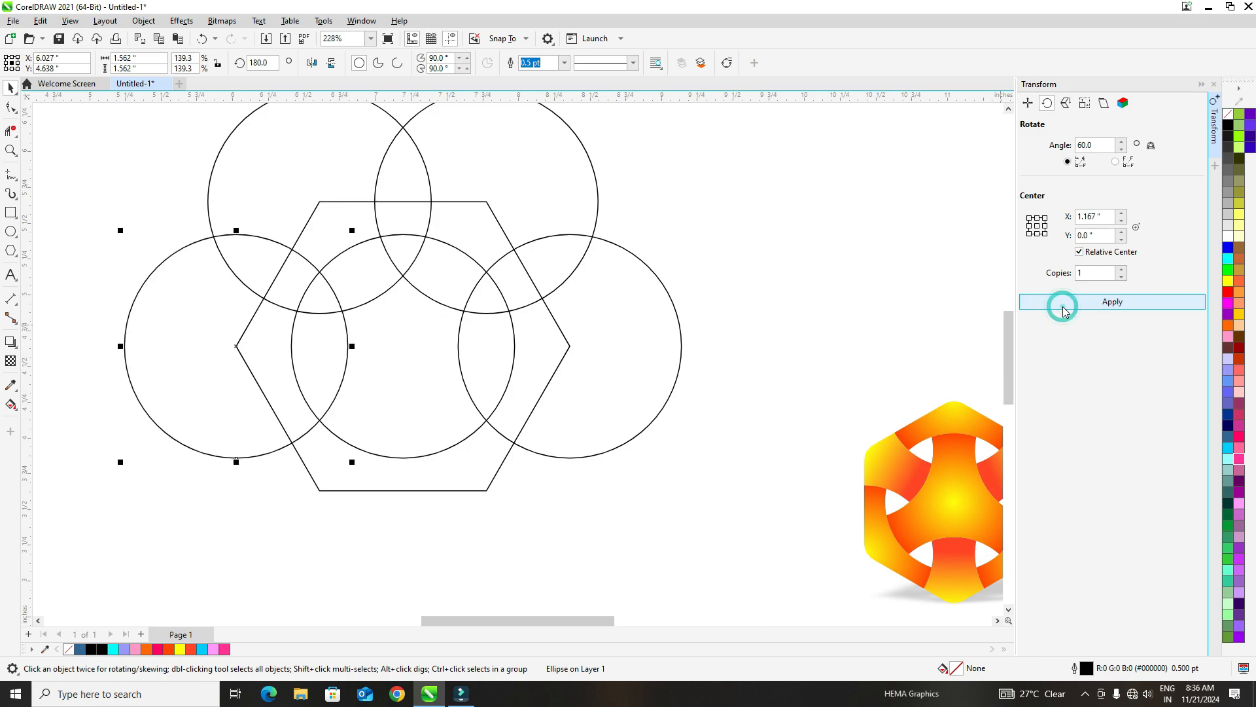
pyautogui.click(1063, 306)
pyautogui.click(1063, 307)
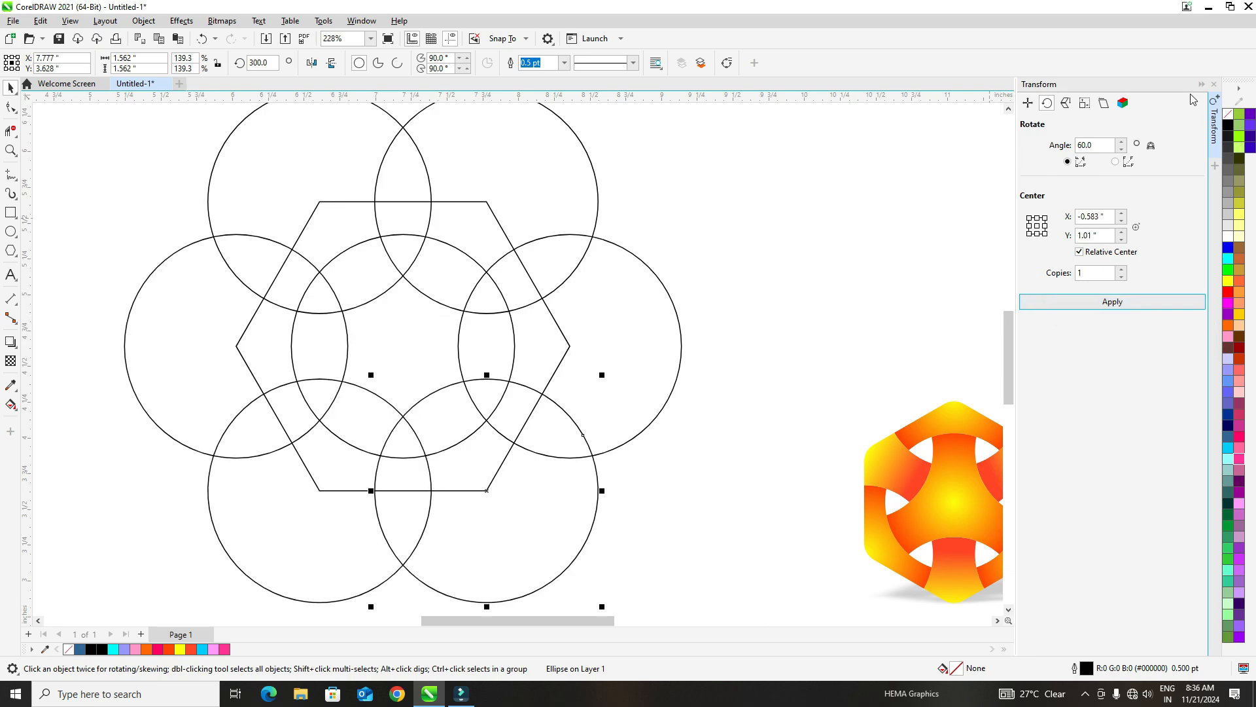
pyautogui.click(1212, 85)
pyautogui.click(905, 218)
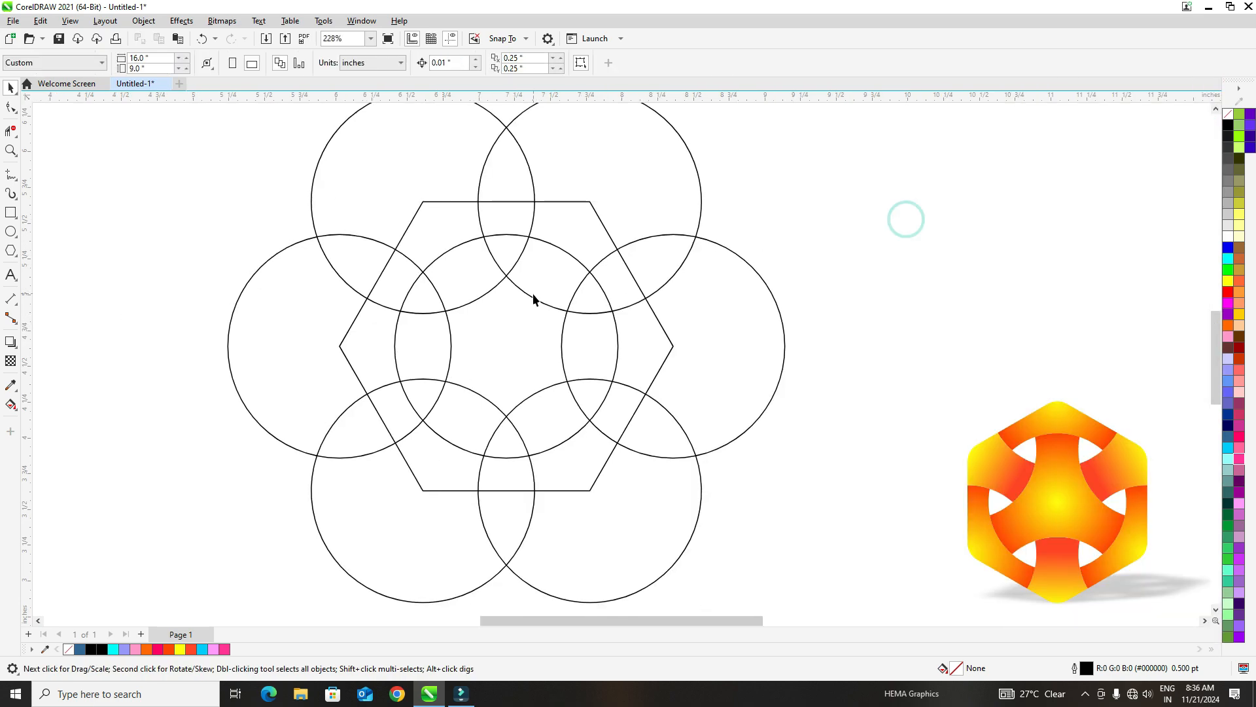
# - Select the hexagon and all seven circles and group them
pyautogui.scroll(-1, 525, 318)
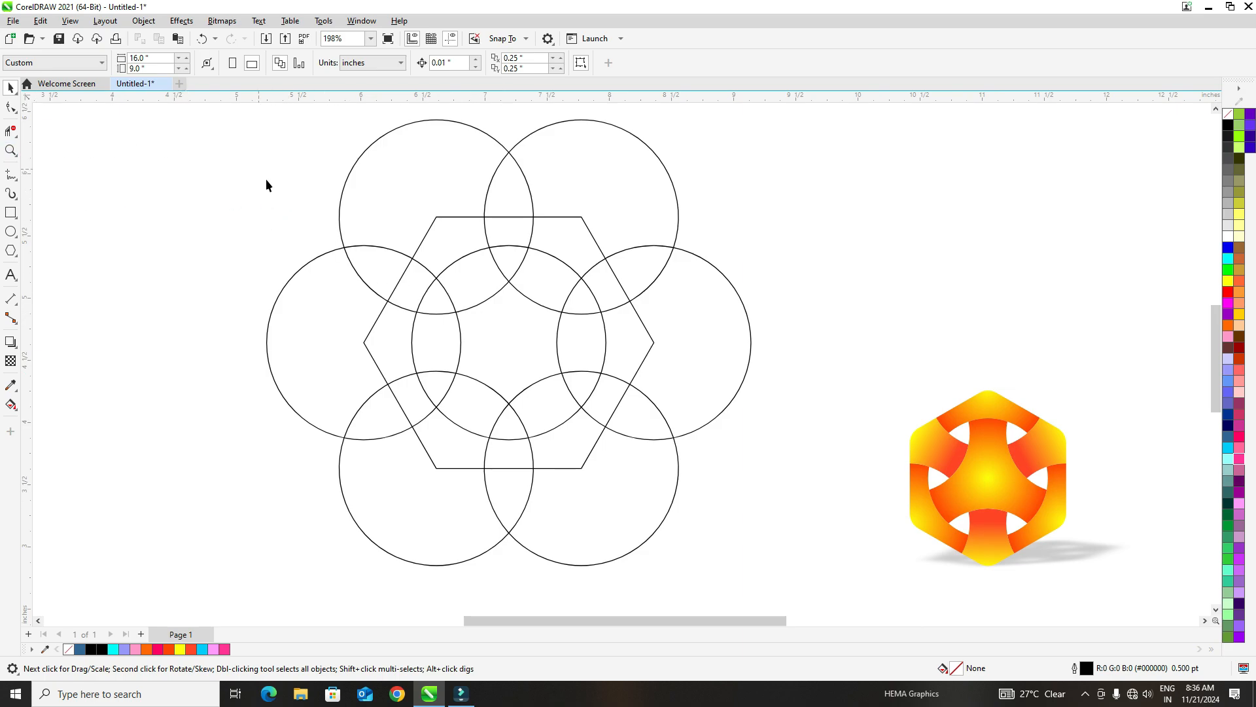
pyautogui.scroll(-1, 350, 215)
pyautogui.moveTo(744, 410); pyautogui.dragTo(822, 591)
pyautogui.click(144, 21)
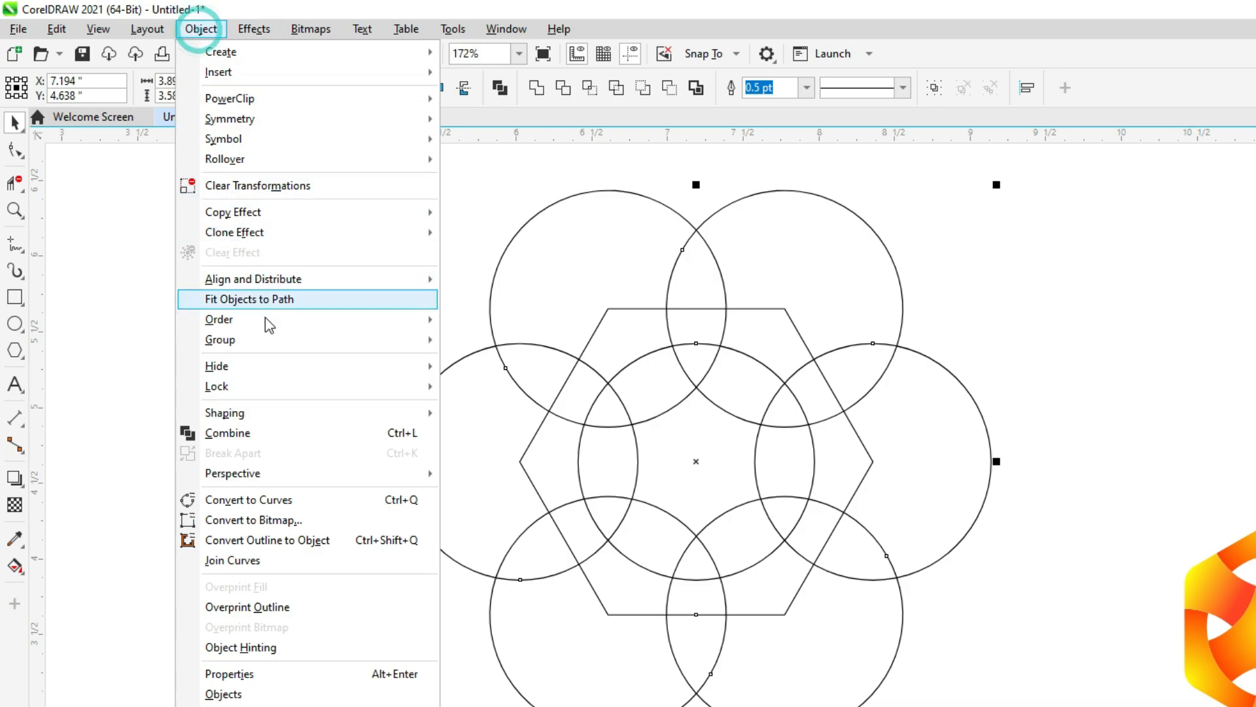
pyautogui.moveTo(331, 348)
pyautogui.click(523, 341)
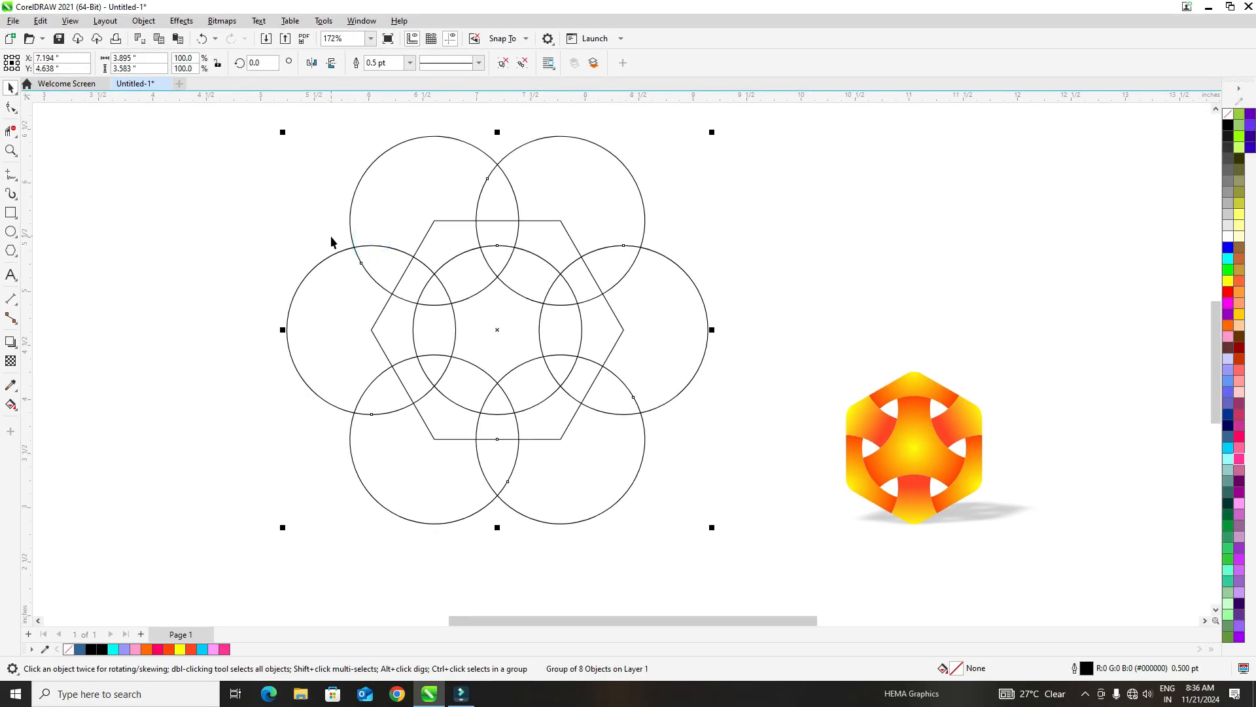
# - Delete all circle segments lying outside the hexagon with the Virtual Segment Delete tool
pyautogui.scroll(2, 379, 288)
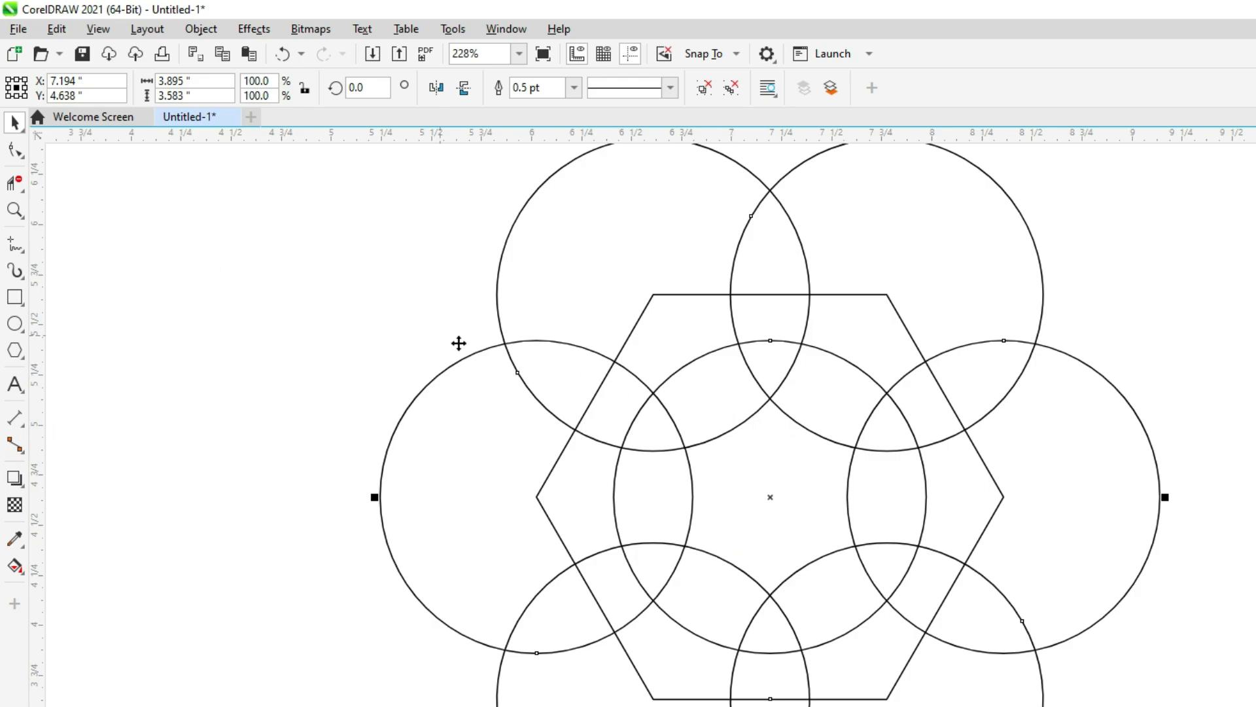
pyautogui.click(23, 191)
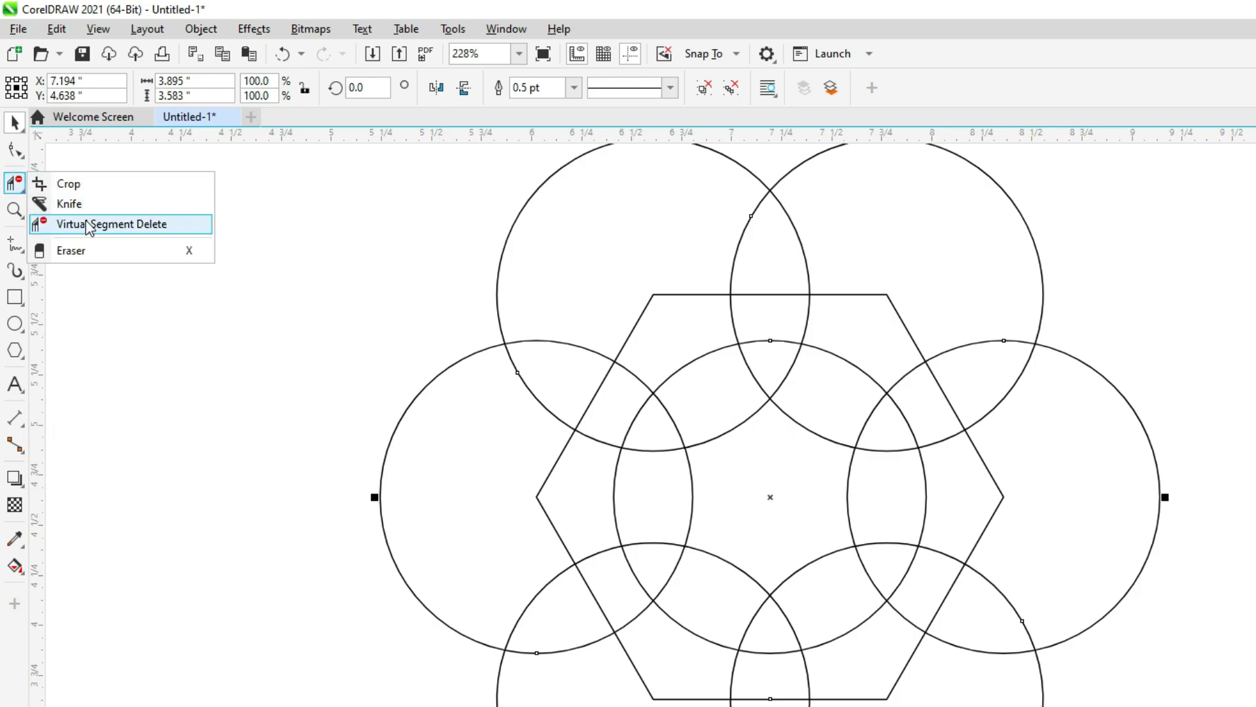
pyautogui.click(91, 222)
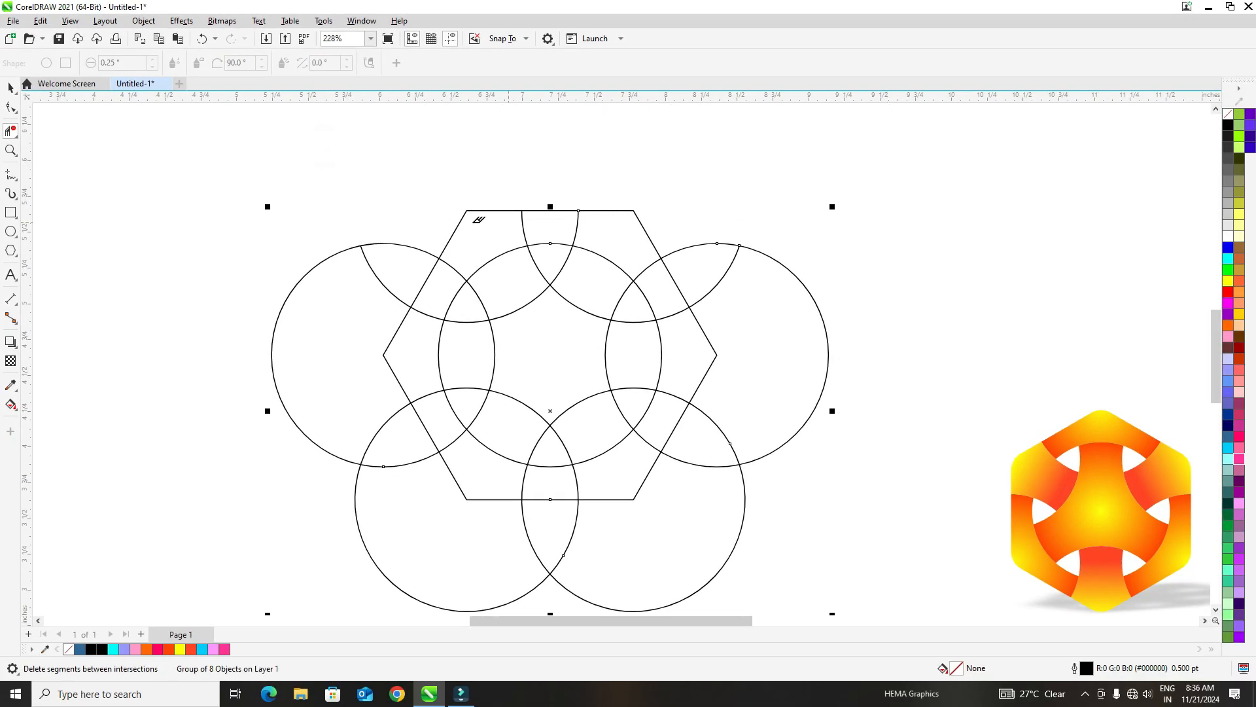
pyautogui.moveTo(424, 224); pyautogui.dragTo(357, 279)
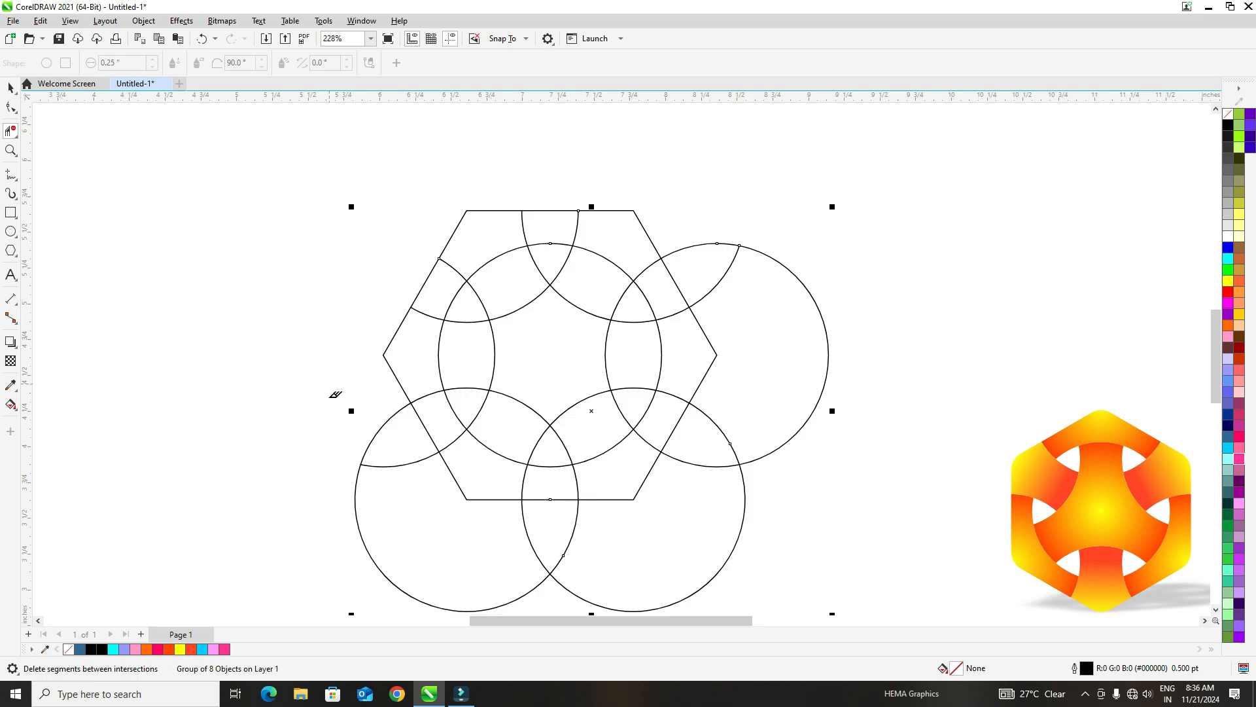
pyautogui.moveTo(357, 472); pyautogui.dragTo(358, 473)
pyautogui.moveTo(460, 534); pyautogui.dragTo(821, 558)
pyautogui.moveTo(713, 206); pyautogui.dragTo(785, 274)
pyautogui.moveTo(731, 414); pyautogui.dragTo(706, 503)
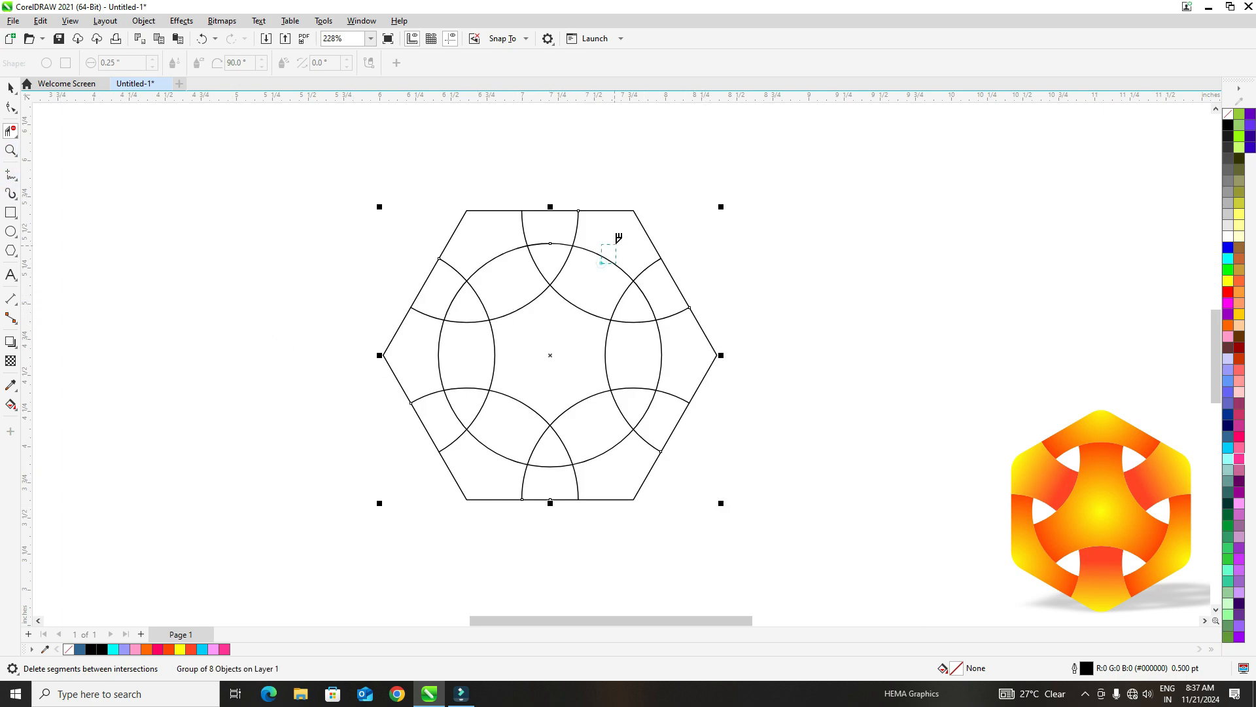
# - Try deleting arc segments in the right half of the hexagon and undo the deletions
pyautogui.moveTo(616, 244); pyautogui.dragTo(616, 244)
pyautogui.moveTo(594, 351); pyautogui.dragTo(614, 362)
pyautogui.hotkey('ctrl', 'z')
pyautogui.hotkey('ctrl', 'z')
# - Delete the central circle's upper-right and lower-right arcs and the right circle's inner arc between the crossings
pyautogui.moveTo(605, 265); pyautogui.dragTo(638, 249)
pyautogui.moveTo(601, 354); pyautogui.dragTo(633, 362)
pyautogui.click(612, 445)
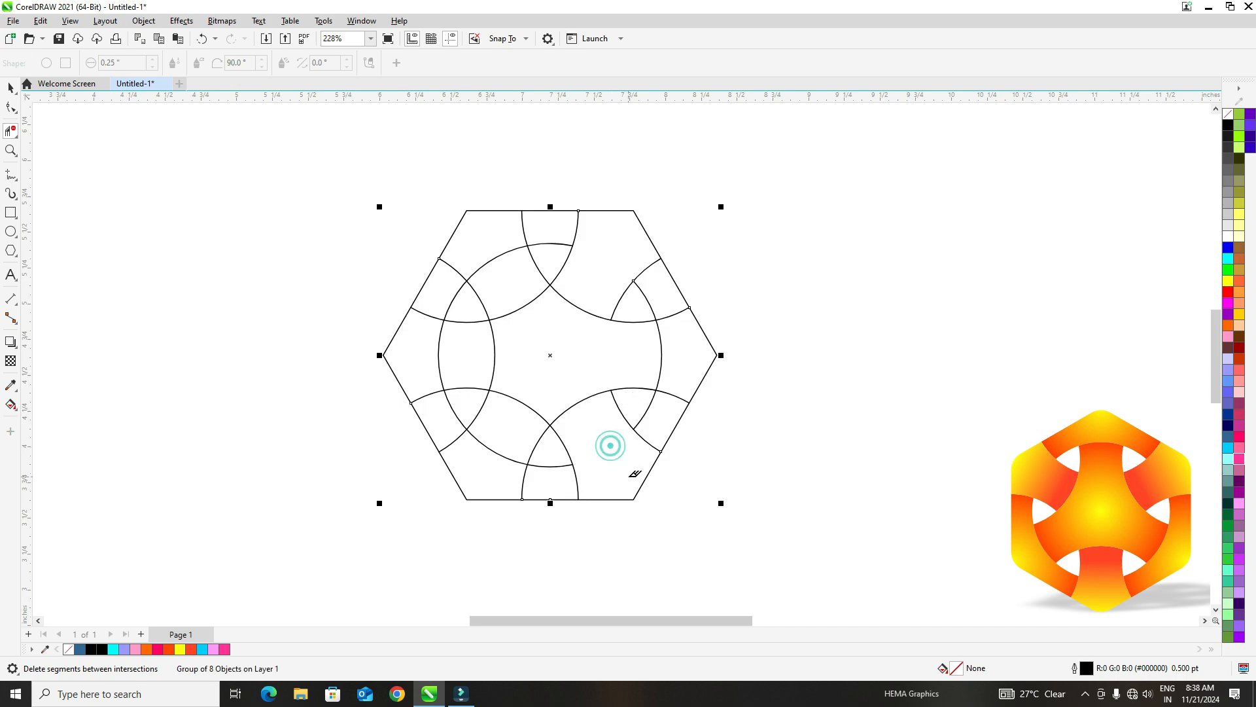
# - Delete the central circle's left arc and the inner arcs of the lower-left and upper-left circles between their crossings
pyautogui.click(509, 403)
pyautogui.moveTo(426, 347); pyautogui.dragTo(466, 357)
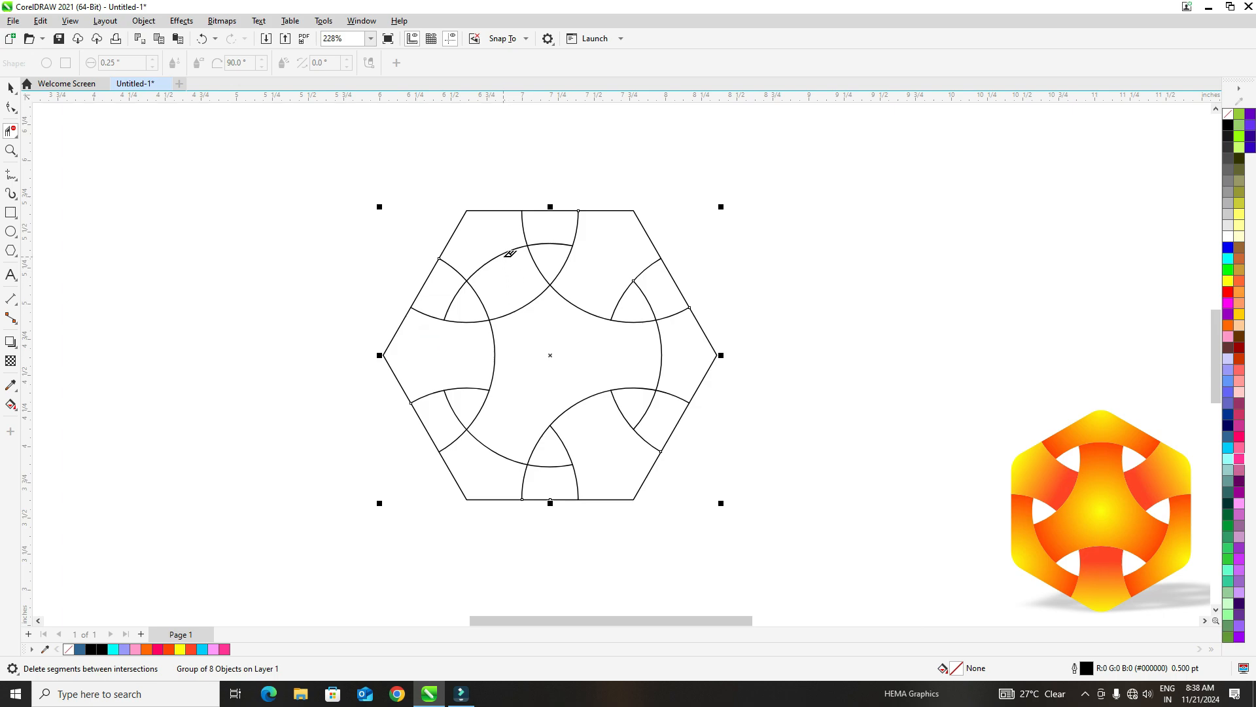
pyautogui.moveTo(508, 307); pyautogui.dragTo(522, 330)
# - Delete the six surplus arc stubs between the ribbon crossings and the hexagon's edges so each band end stays open on one side
pyautogui.click(454, 272)
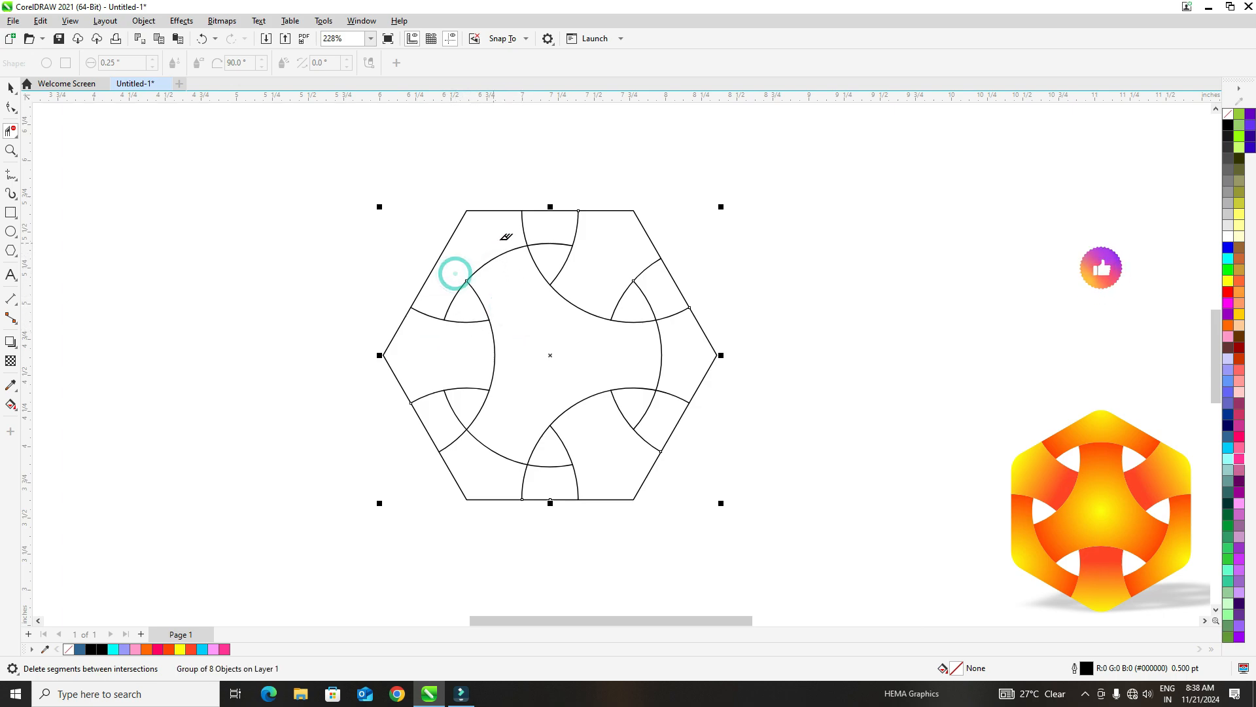
pyautogui.click(514, 225)
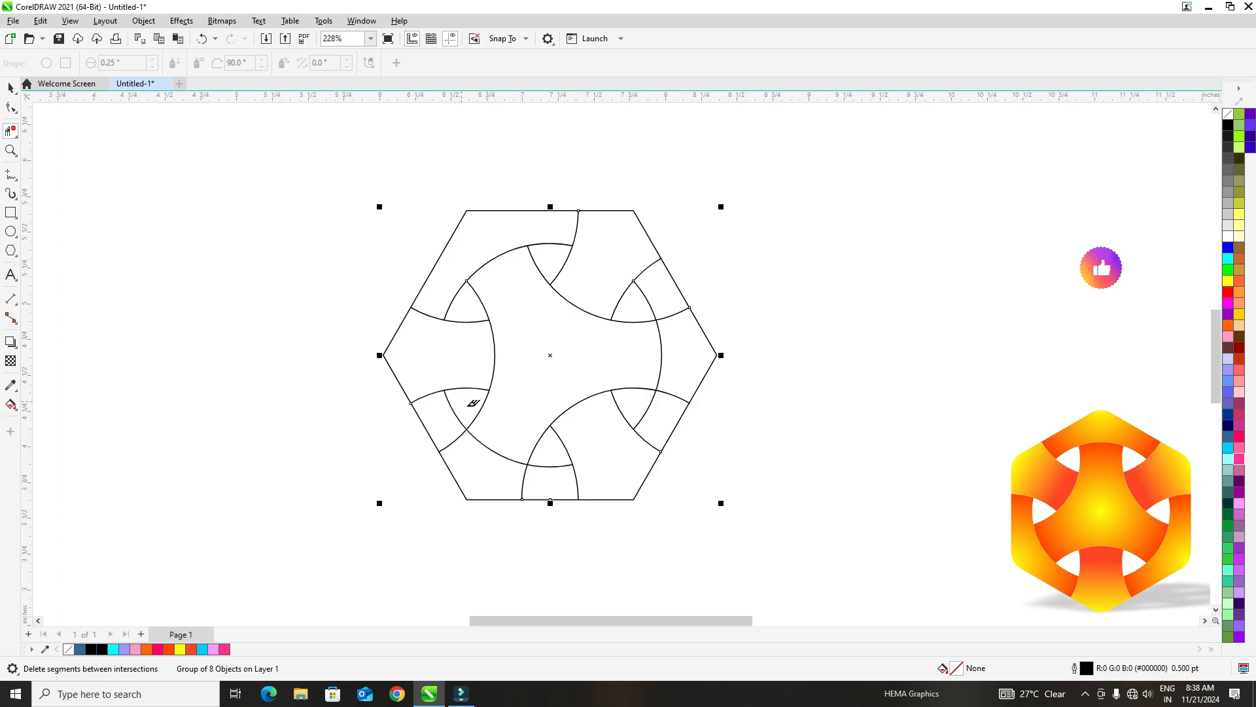
pyautogui.click(466, 442)
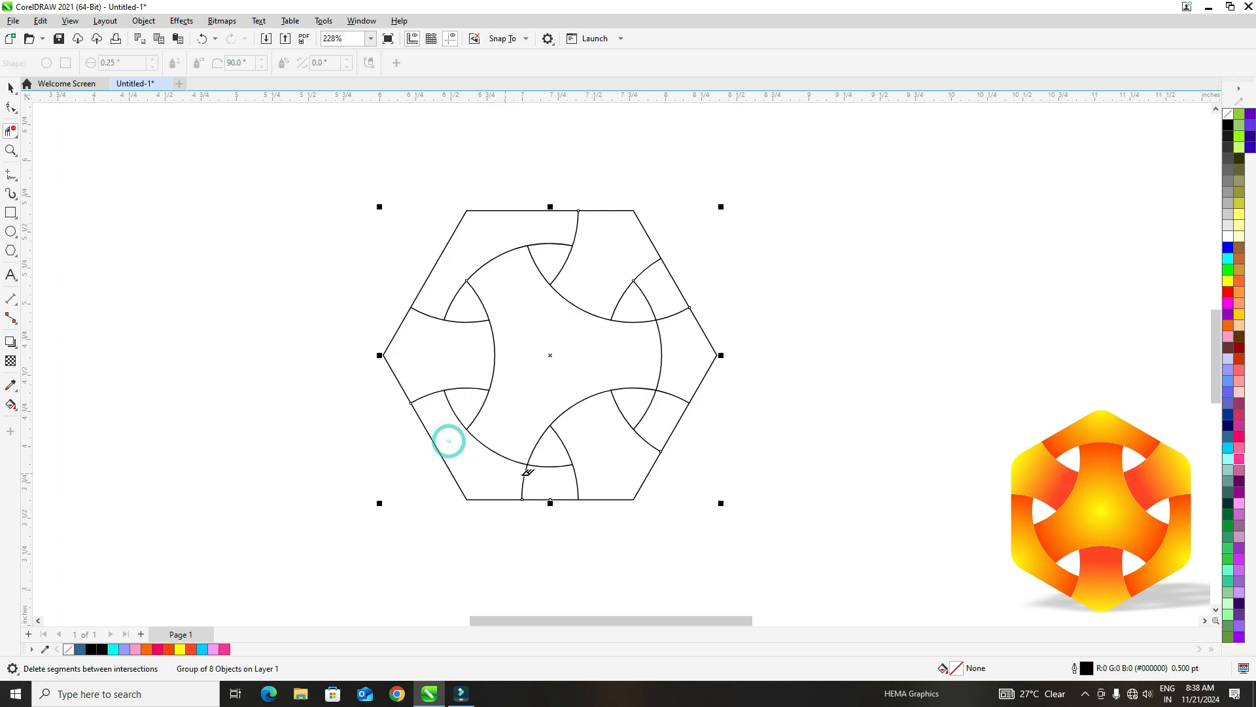
pyautogui.click(522, 477)
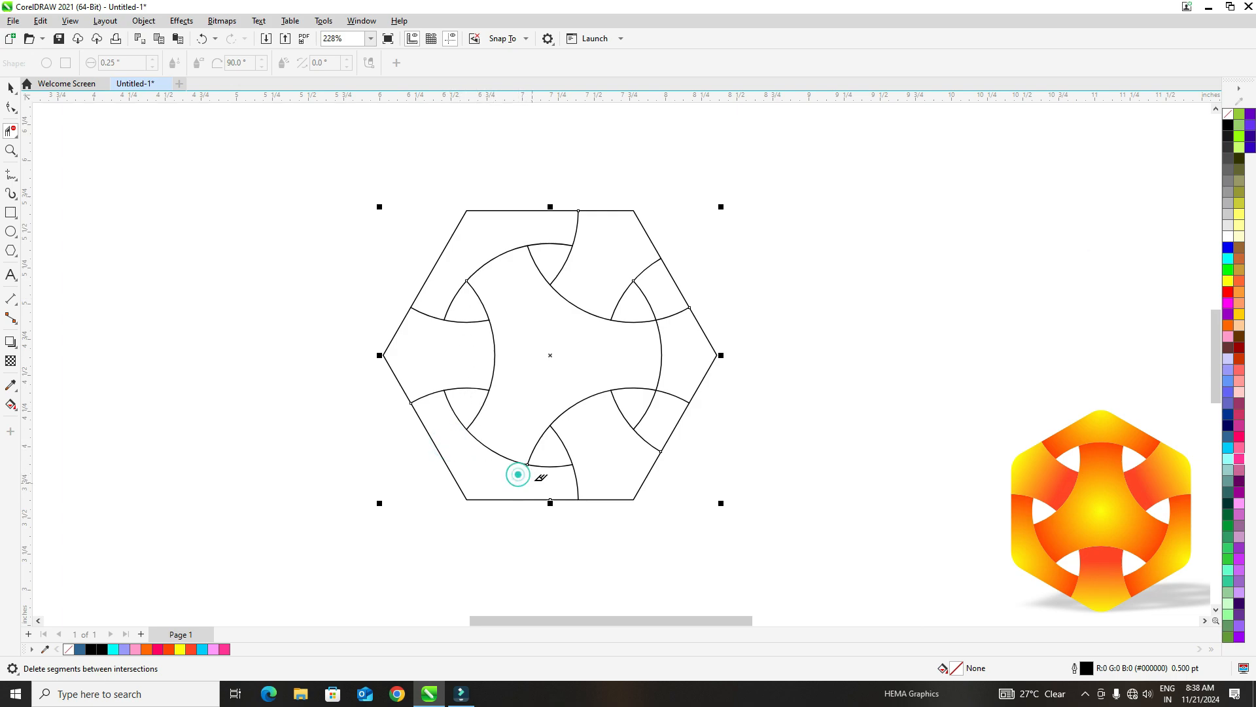
pyautogui.click(674, 385)
pyautogui.click(681, 307)
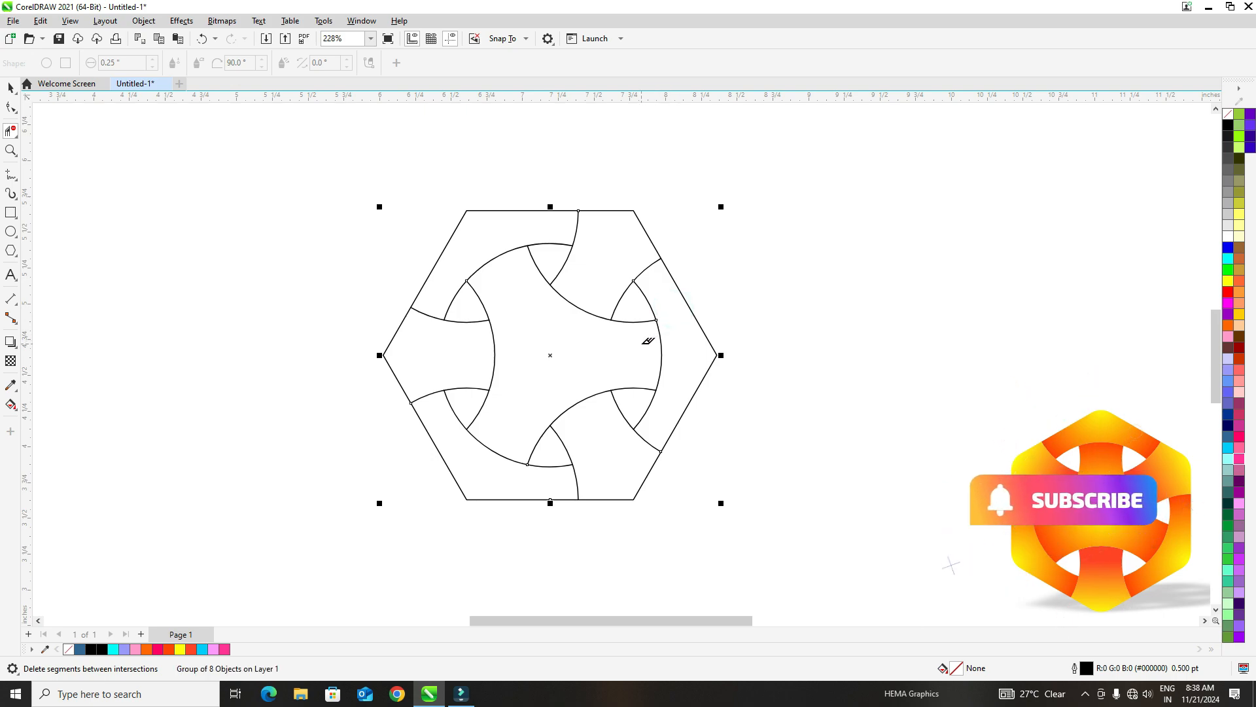
pyautogui.click(574, 481)
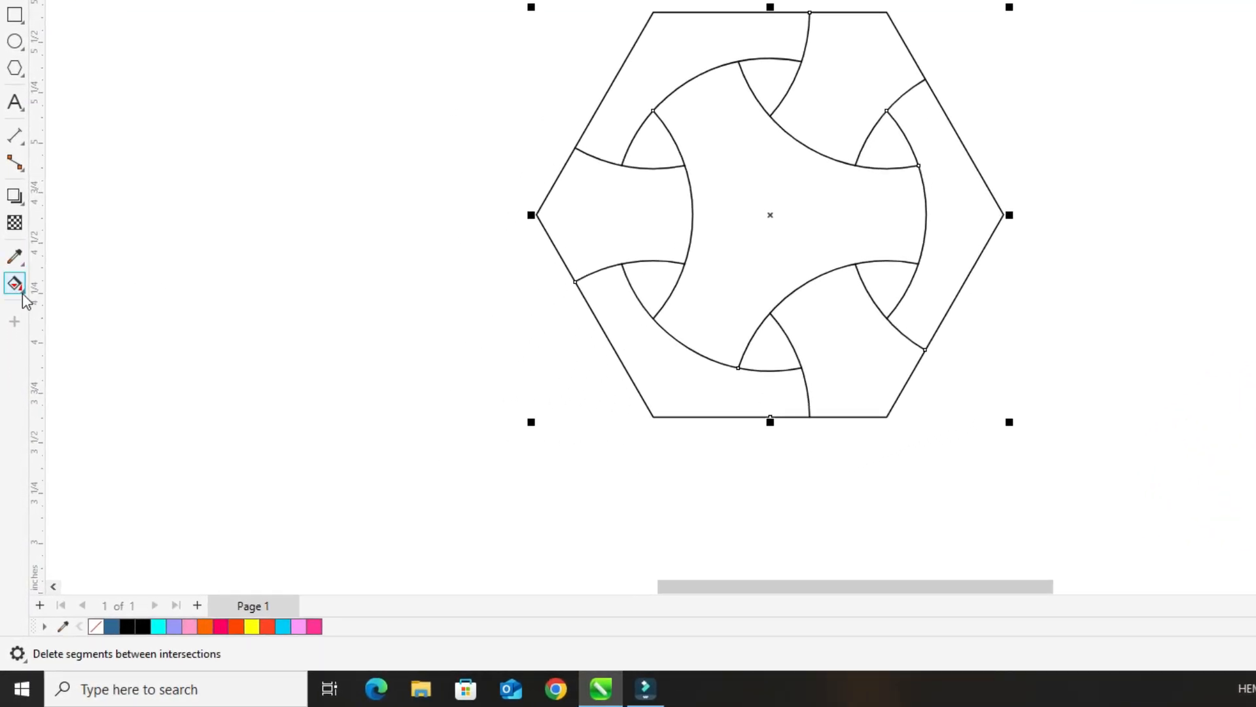
# - Fill the seven band regions of the hexagon with blue using the Smart Fill tool, leaving the six small openings empty
pyautogui.click(24, 296)
pyautogui.click(72, 303)
pyautogui.click(674, 206)
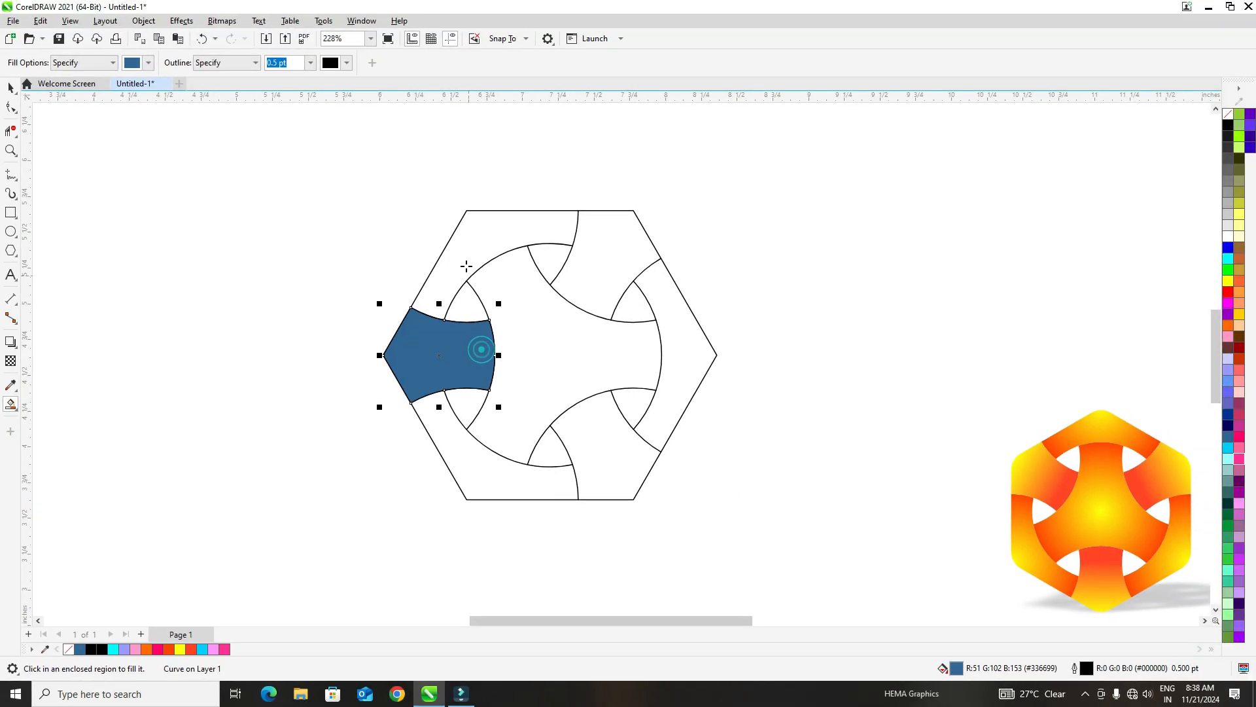
pyautogui.click(466, 265)
pyautogui.click(532, 331)
pyautogui.click(612, 272)
pyautogui.click(676, 341)
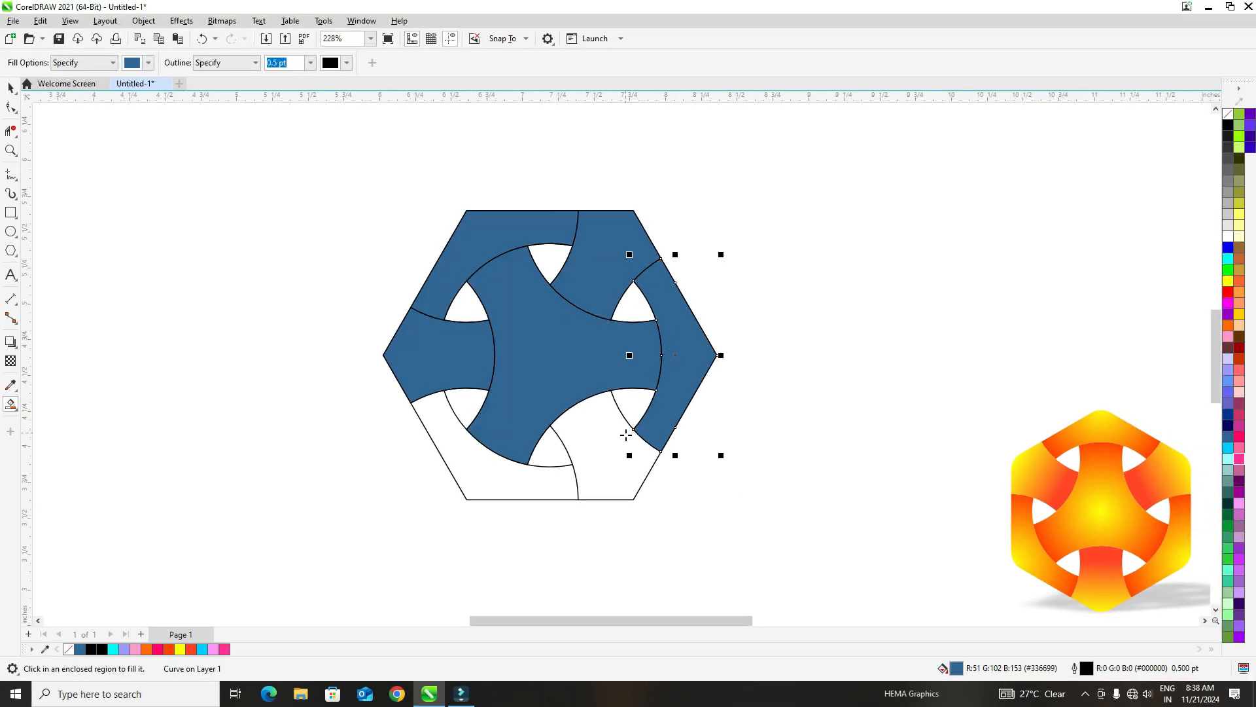
pyautogui.click(626, 433)
pyautogui.click(492, 468)
# - Select all seven blue shapes, move them off the line drawing and delete the original outline group
pyautogui.click(10, 87)
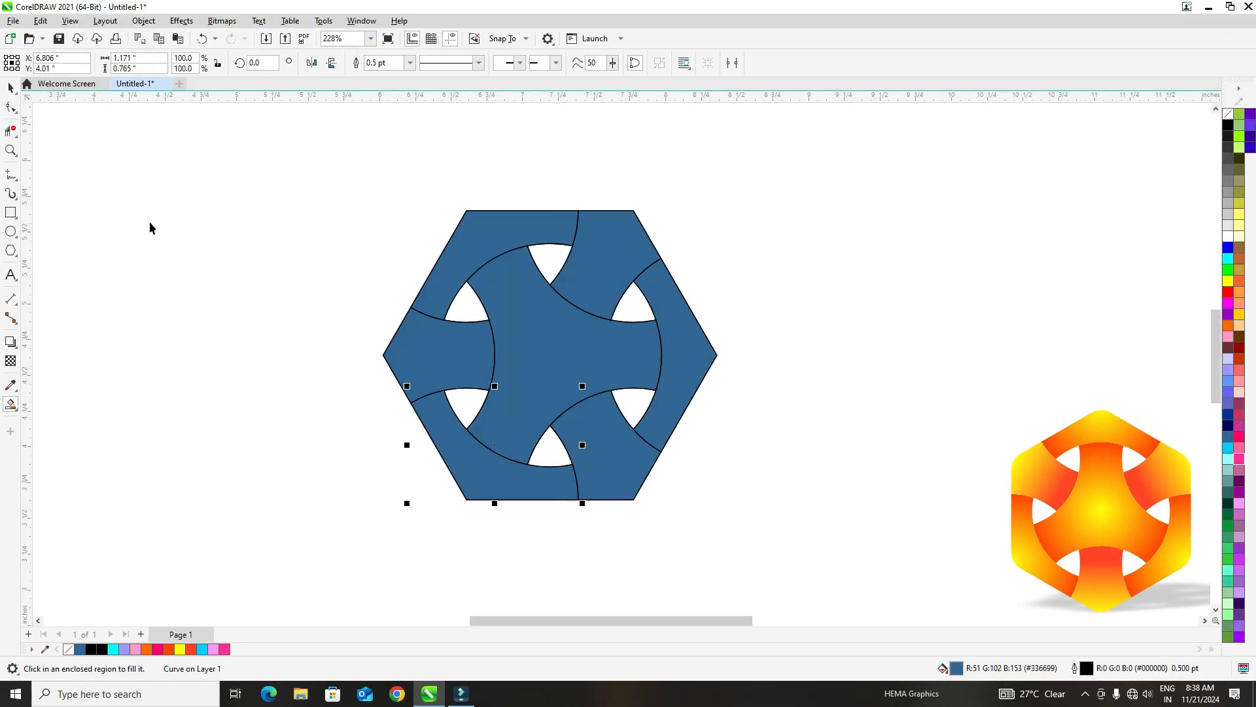
pyautogui.click(182, 249)
pyautogui.click(572, 299)
pyautogui.keyDown('shift'); pyautogui.click(581, 232); pyautogui.keyUp('shift')
pyautogui.keyDown('shift'); pyautogui.click(509, 236); pyautogui.keyUp('shift')
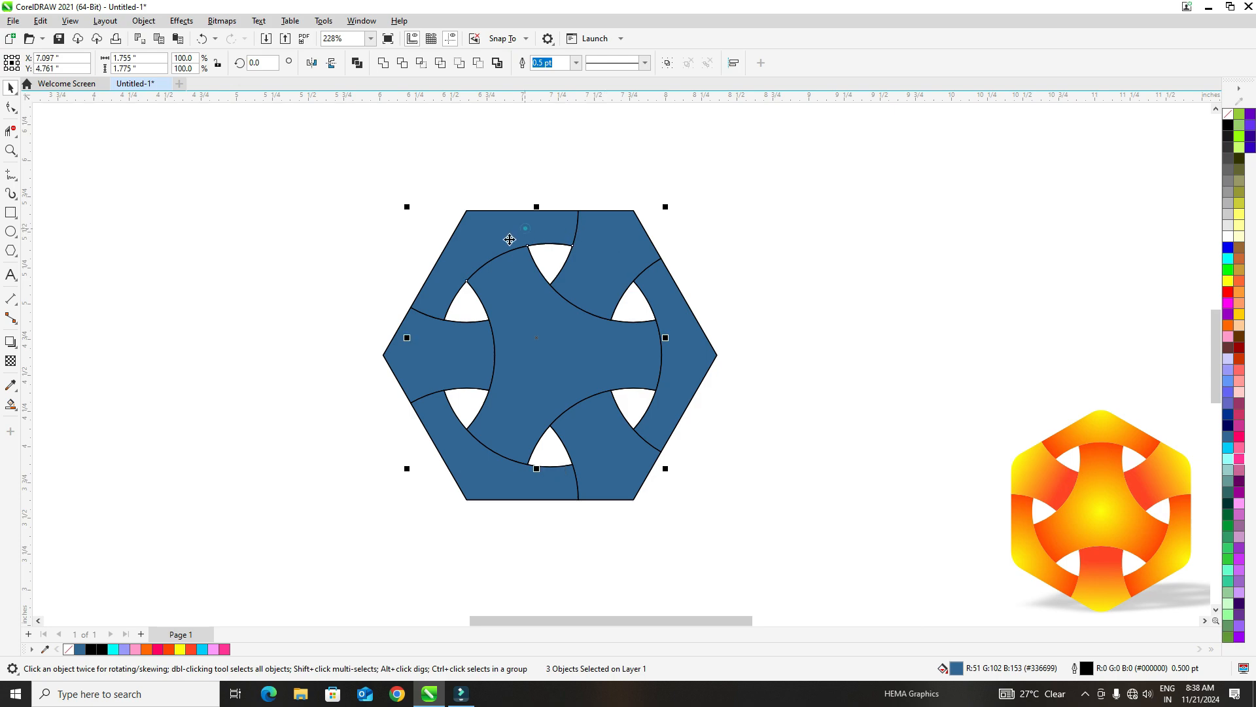
pyautogui.keyDown('shift'); pyautogui.click(443, 365); pyautogui.keyUp('shift')
pyautogui.keyDown('shift'); pyautogui.click(466, 460); pyautogui.keyUp('shift')
pyautogui.keyDown('shift'); pyautogui.click(597, 462); pyautogui.keyUp('shift')
pyautogui.keyDown('shift'); pyautogui.click(672, 388); pyautogui.keyUp('shift')
pyautogui.moveTo(417, 362); pyautogui.dragTo(133, 362)
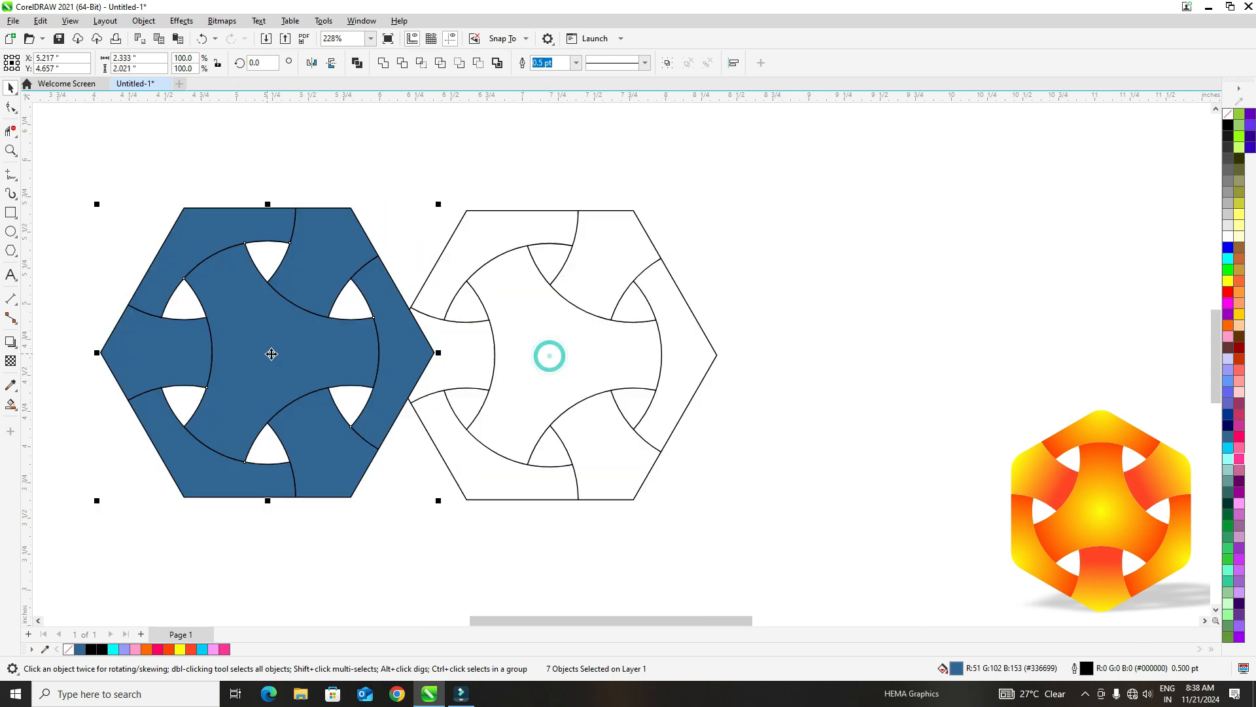
pyautogui.click(479, 215)
pyautogui.press('Delete')
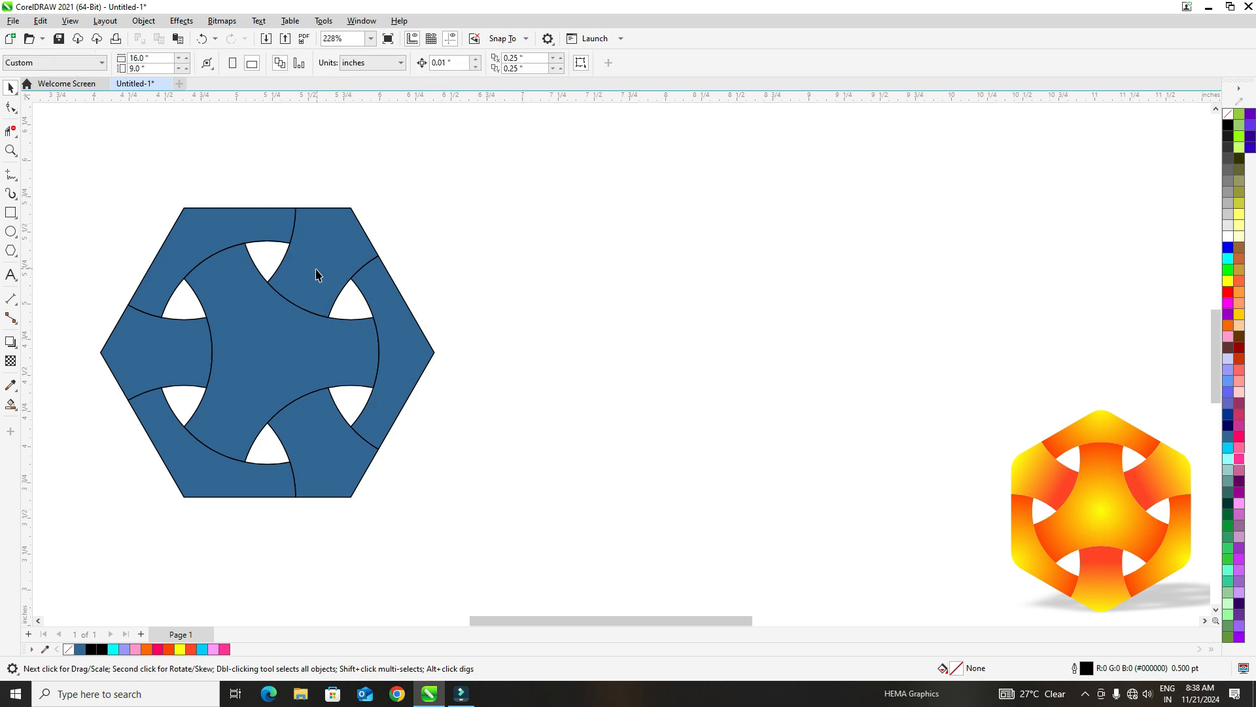
# - Rotate the seven blue shapes together to 330 degrees so a hexagon corner points up, and place them mid-page
pyautogui.moveTo(135, 237); pyautogui.dragTo(563, 526)
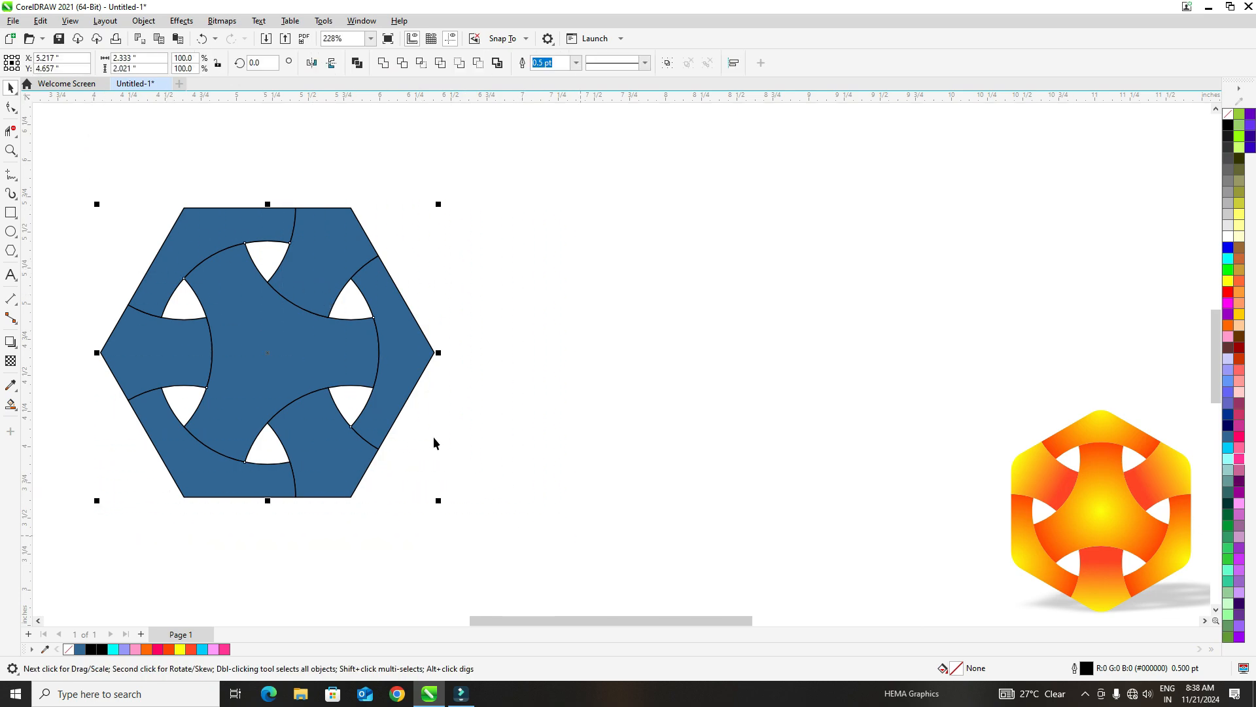
pyautogui.moveTo(396, 370); pyautogui.dragTo(540, 378)
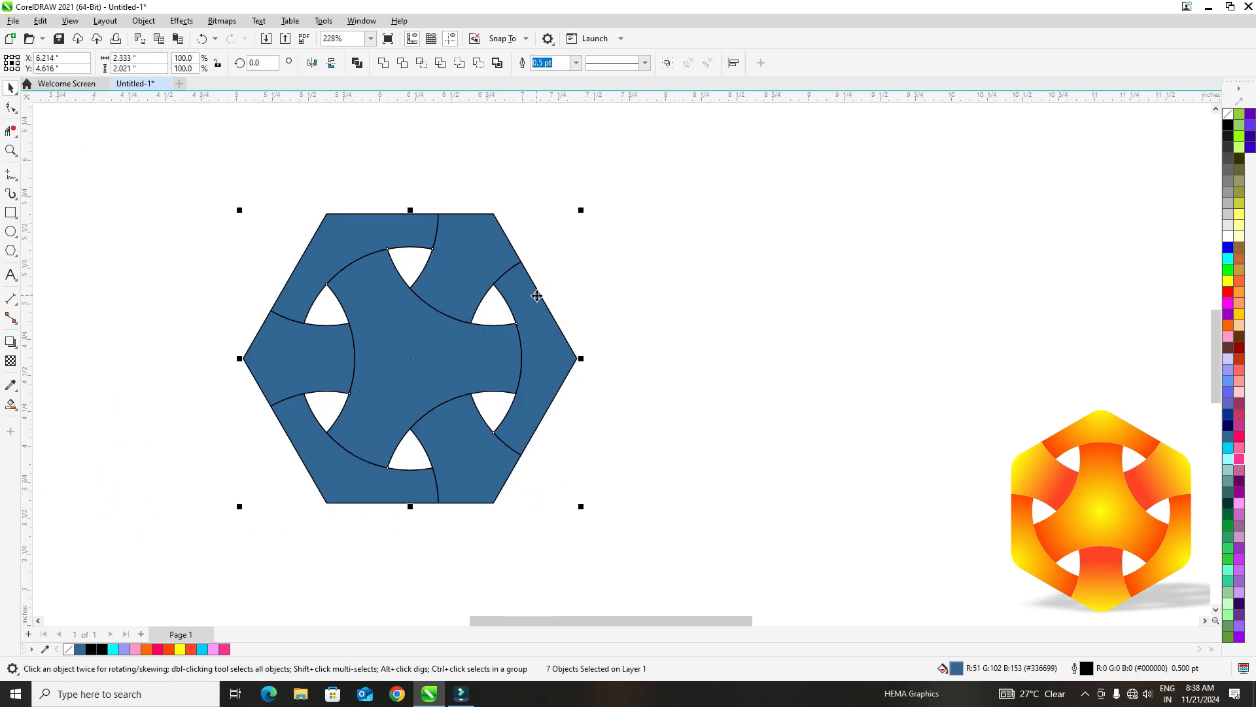
pyautogui.click(537, 296)
pyautogui.moveTo(587, 216); pyautogui.dragTo(626, 337)
pyautogui.moveTo(431, 364); pyautogui.dragTo(552, 367)
# - Apply an elliptical fountain fill to the central three-armed shape with the Interactive Fill tool
pyautogui.click(577, 247)
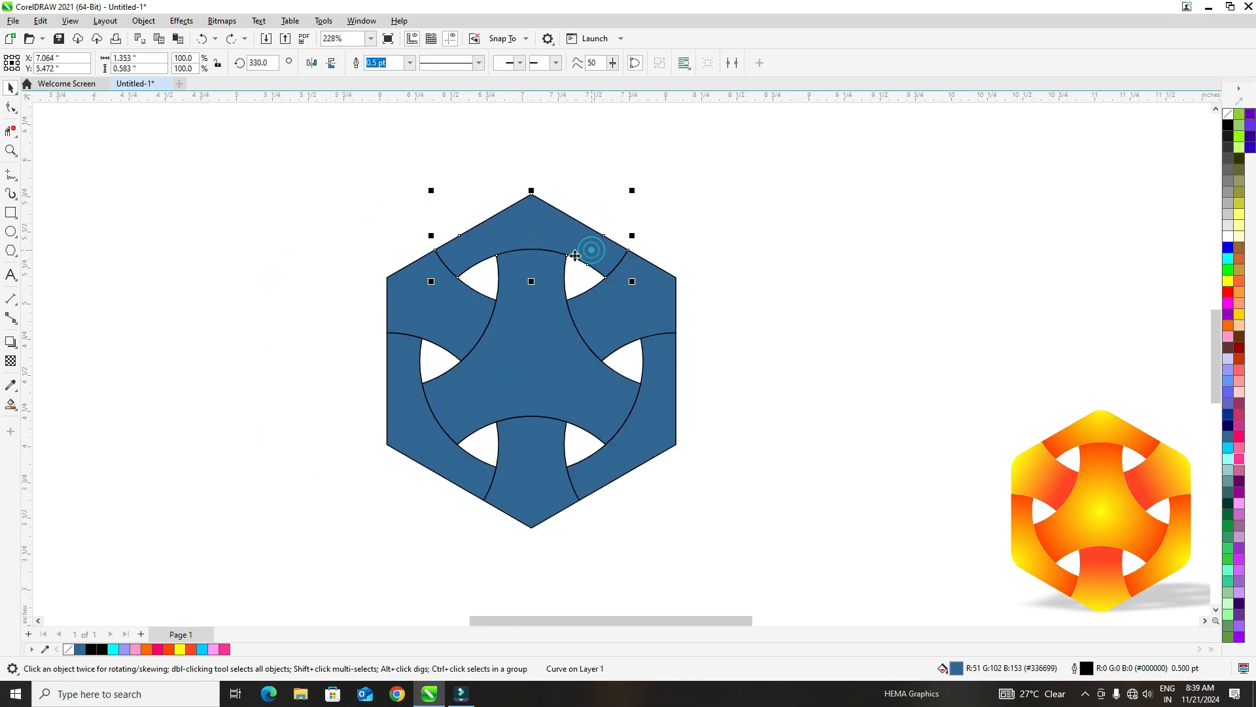
pyautogui.click(523, 381)
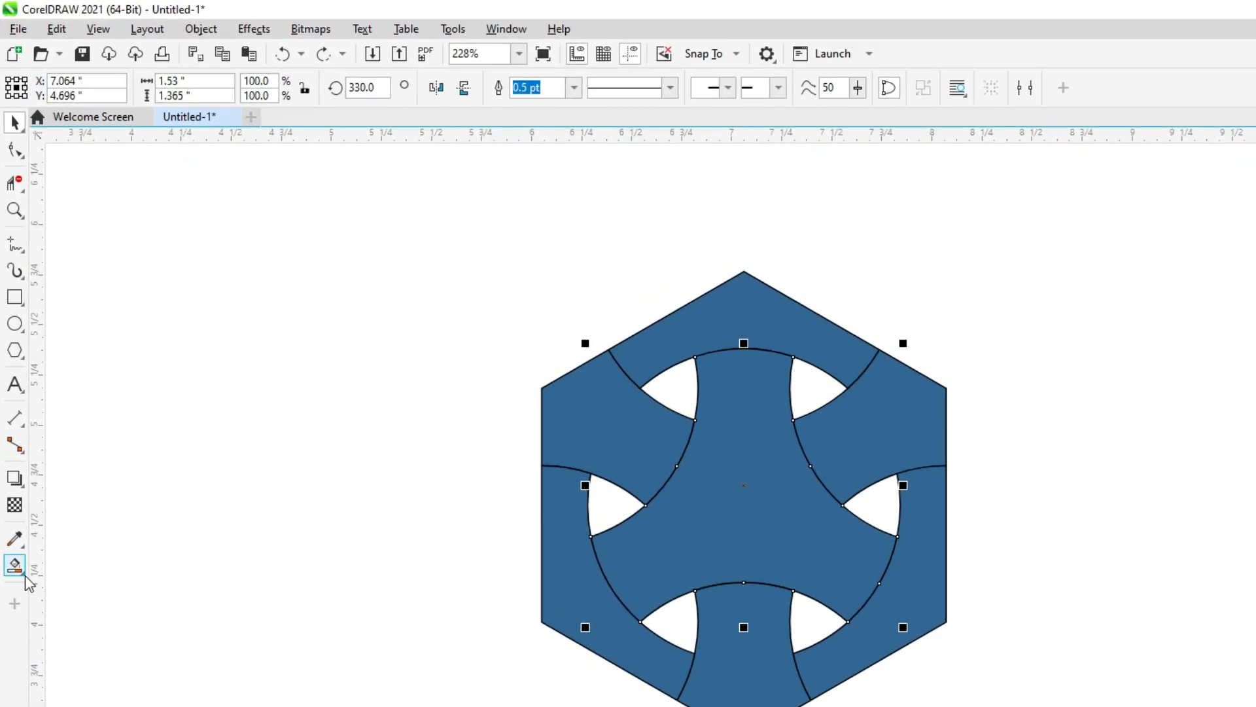
pyautogui.click(15, 567)
pyautogui.click(92, 564)
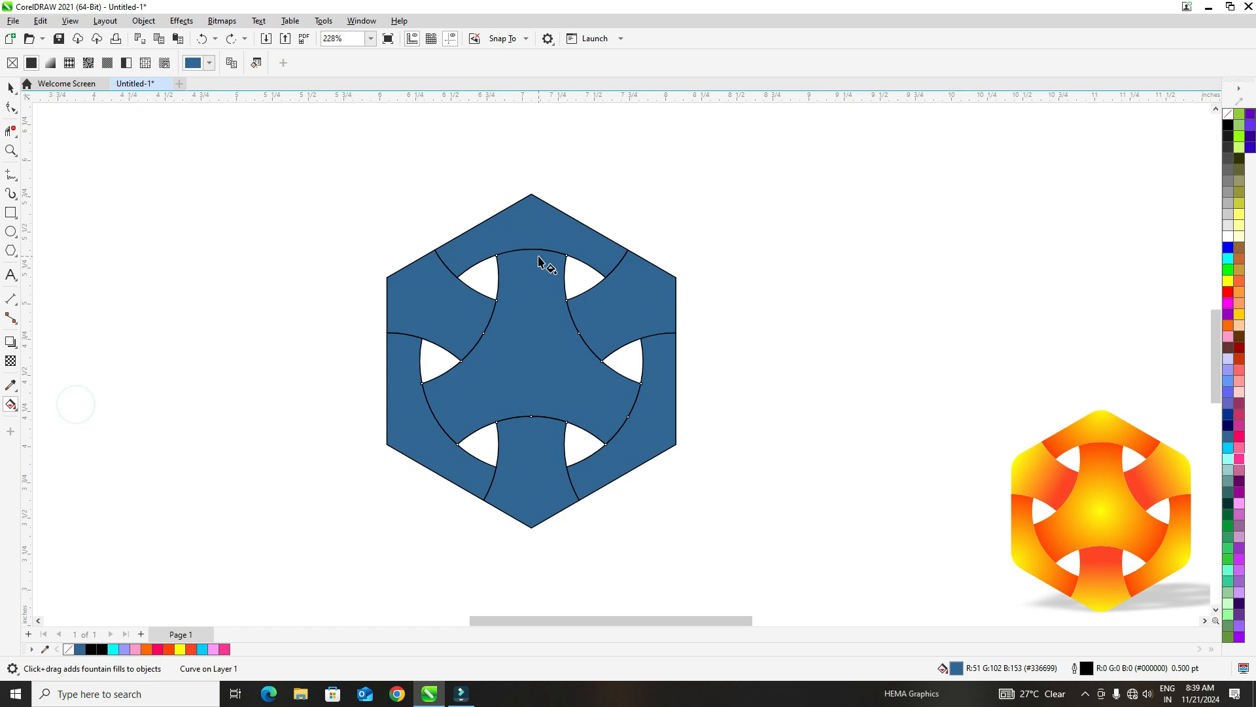
pyautogui.moveTo(538, 257); pyautogui.dragTo(526, 425)
pyautogui.click(253, 63)
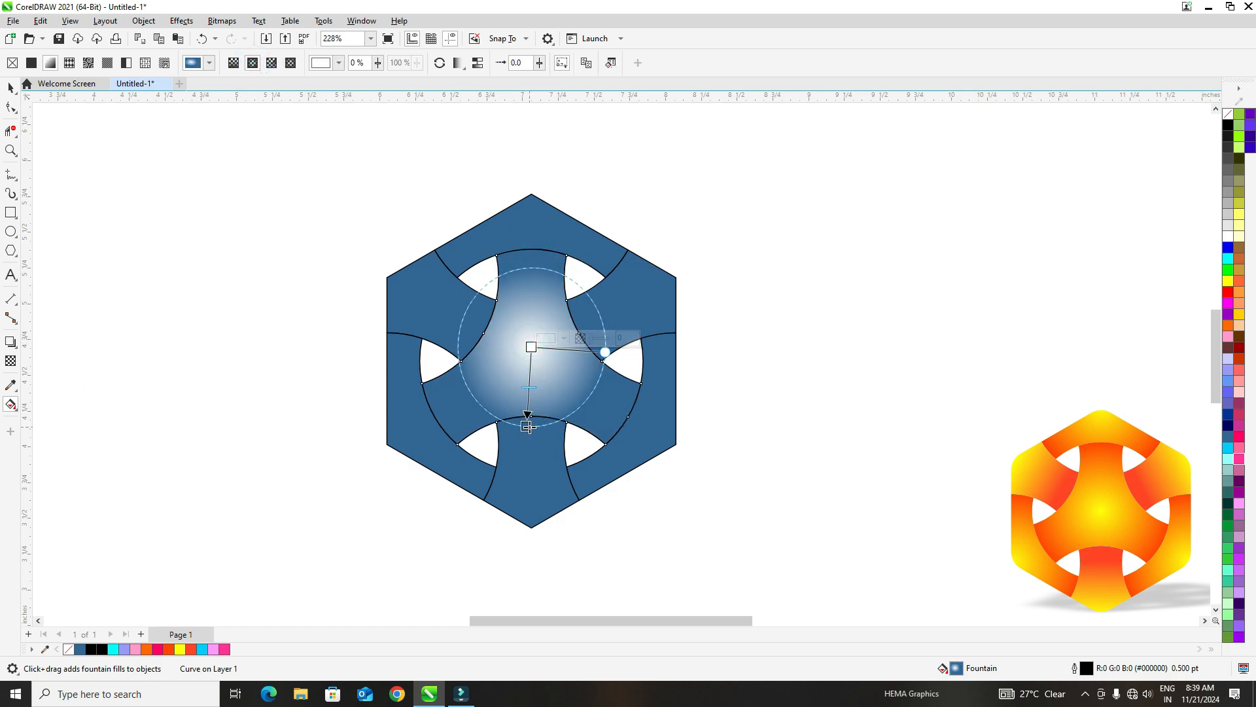
# - Center the elliptical fill on the central shape, extend it to the arm ends, and color it yellow inside and red outside
pyautogui.moveTo(526, 425); pyautogui.dragTo(606, 445)
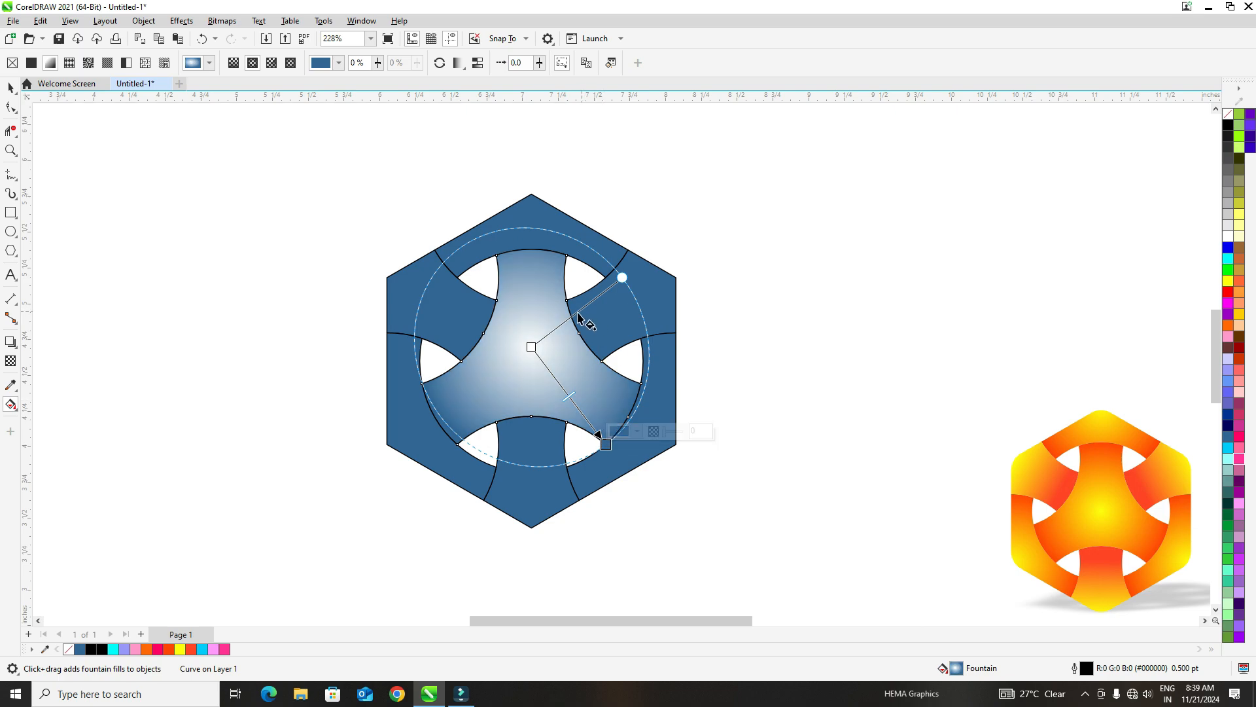
pyautogui.moveTo(532, 346); pyautogui.dragTo(535, 355)
pyautogui.moveTo(664, 355); pyautogui.dragTo(624, 423)
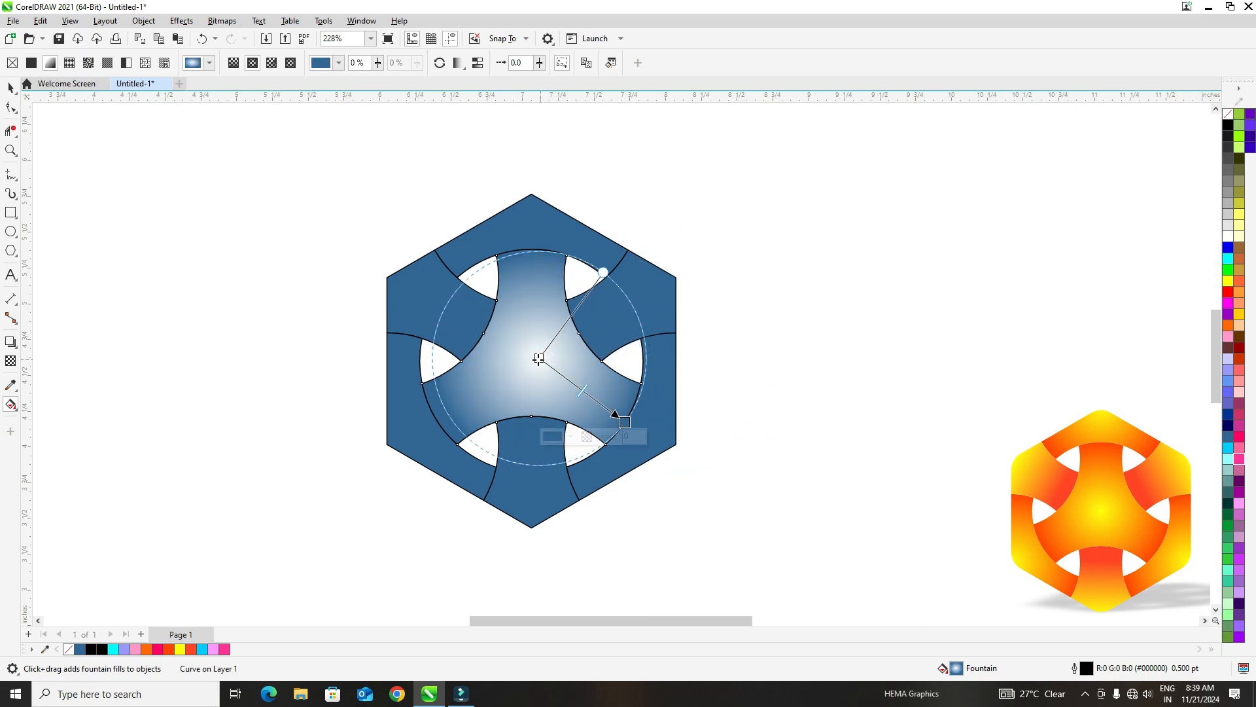
pyautogui.moveTo(539, 358); pyautogui.dragTo(530, 361)
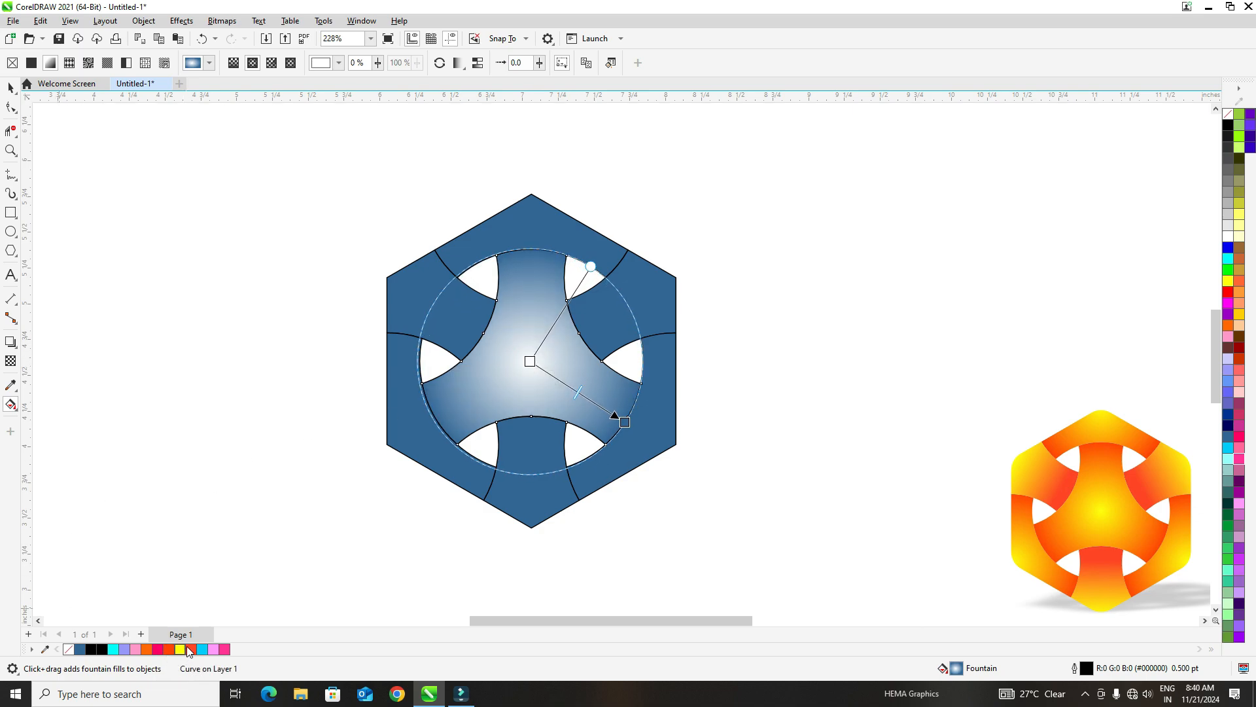
pyautogui.moveTo(182, 649); pyautogui.dragTo(531, 363)
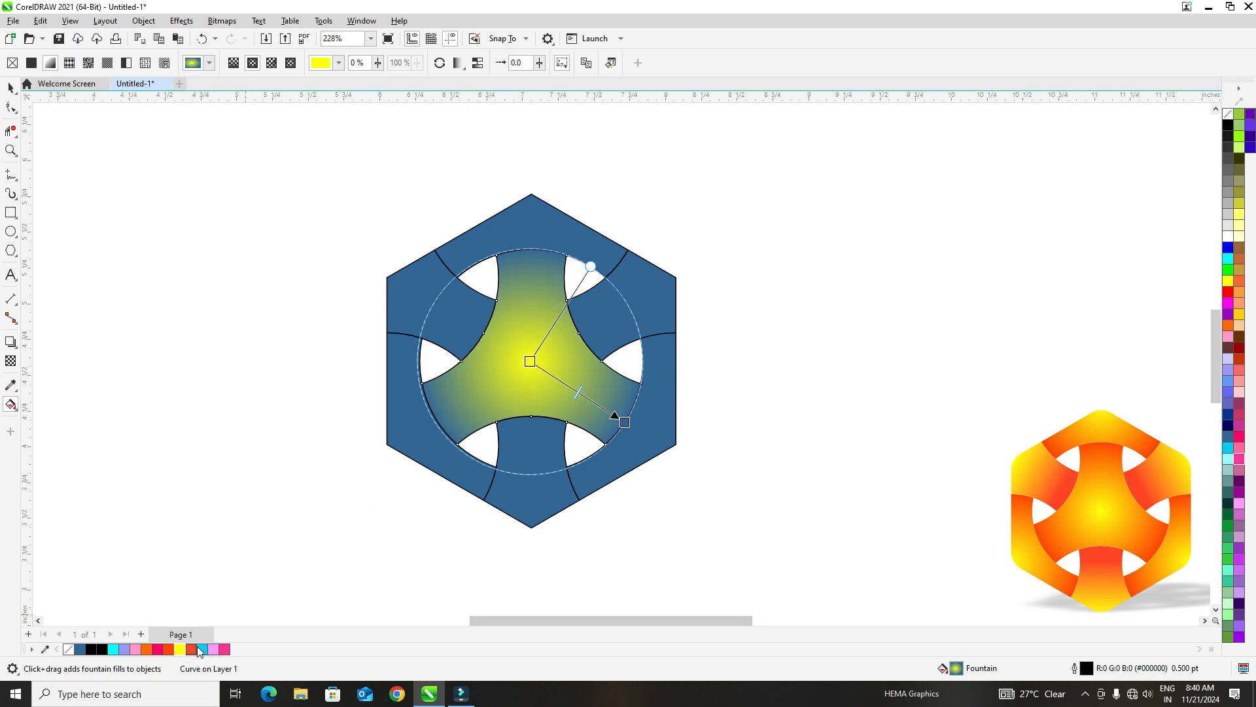
pyautogui.moveTo(198, 648); pyautogui.dragTo(625, 422)
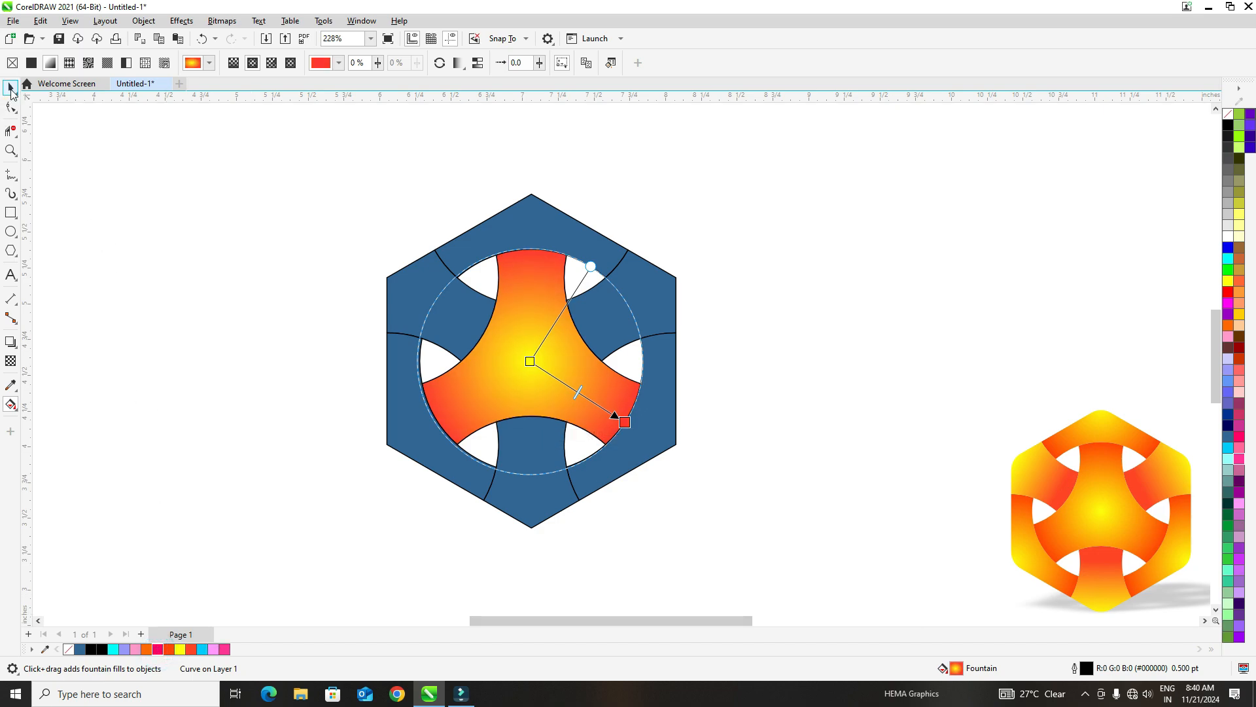
# - Repeat the yellow-to-red elliptical fill on the top and lower-right outer bands, running from each band's hexagon corner inward
pyautogui.click(521, 236)
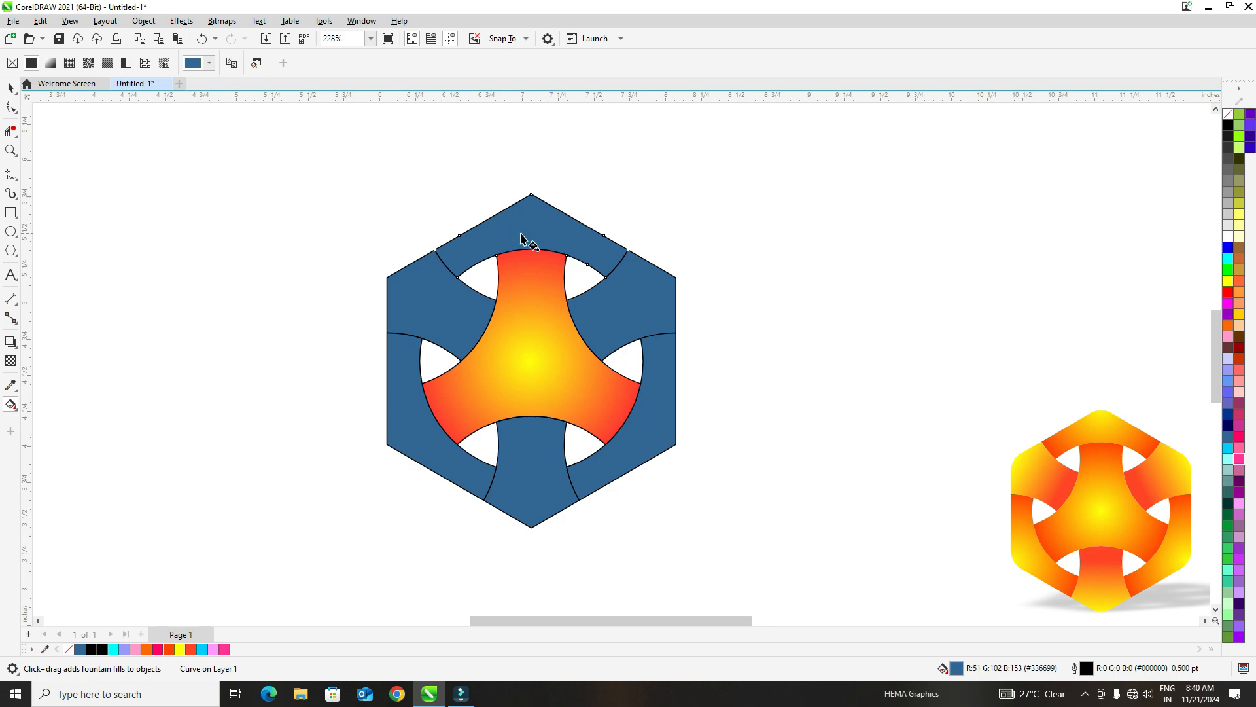
pyautogui.hotkey('ctrl', 'r')
pyautogui.moveTo(532, 196); pyautogui.dragTo(532, 306)
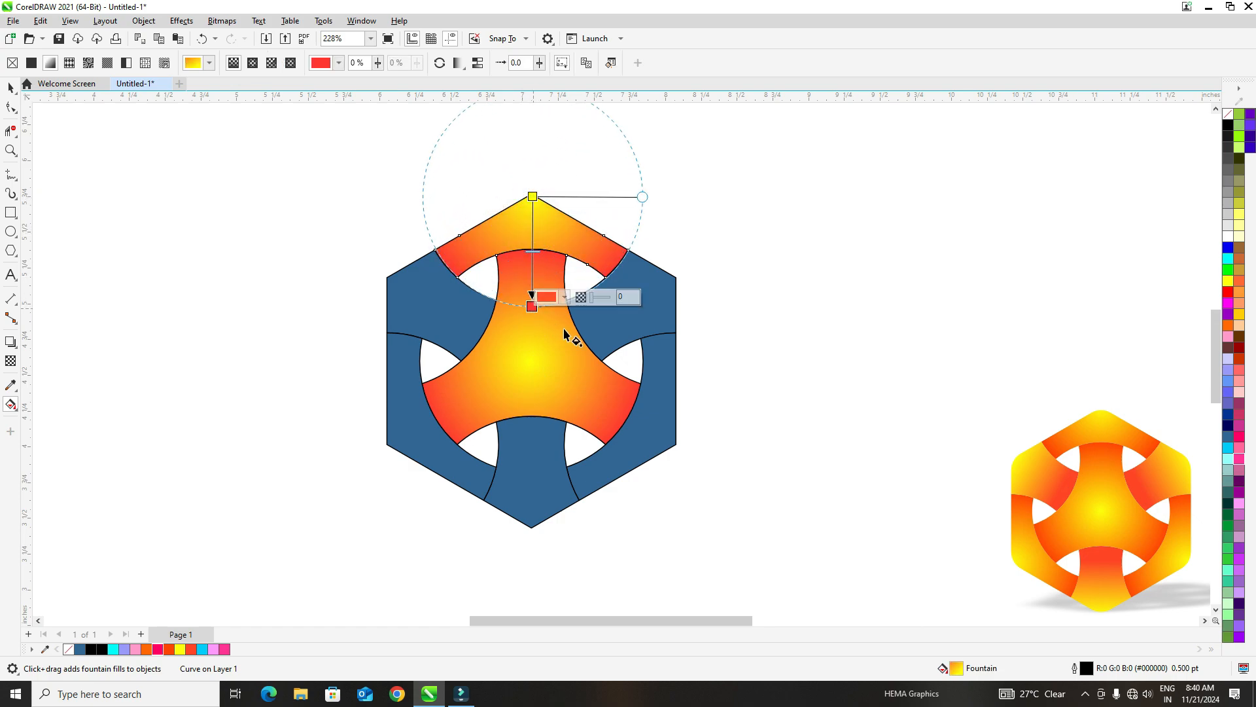
pyautogui.click(663, 383)
pyautogui.hotkey('ctrl', 'r')
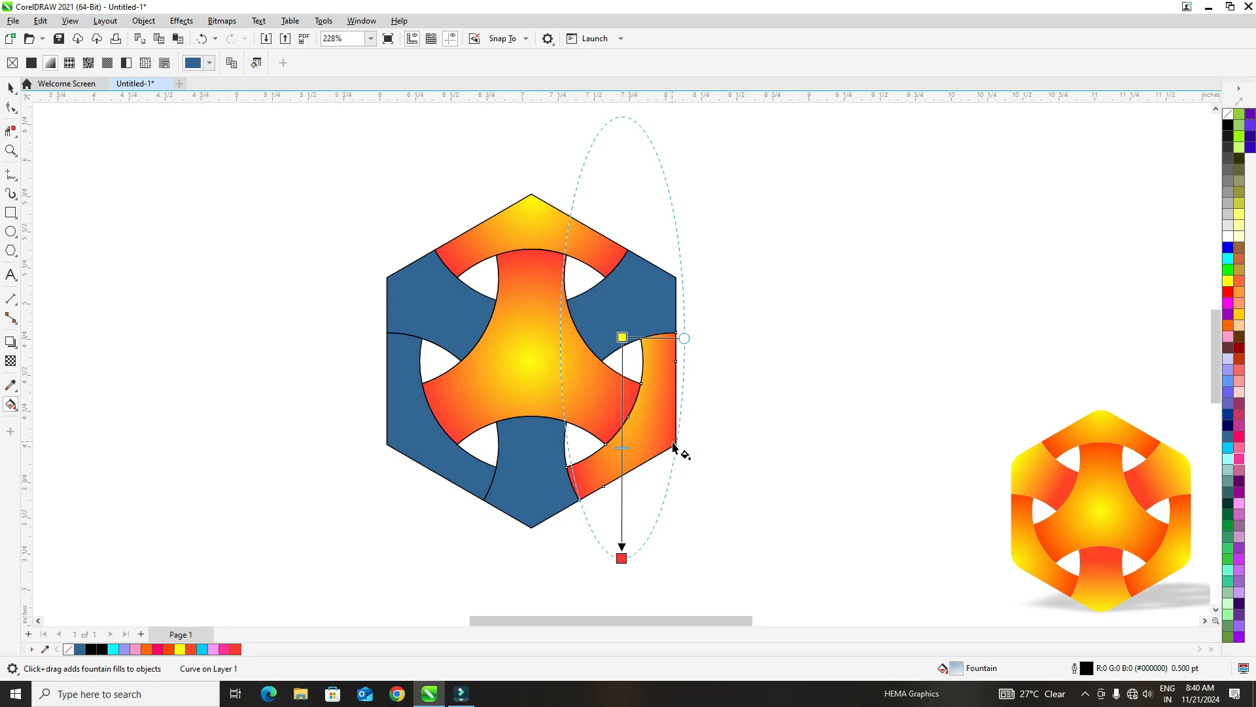
pyautogui.moveTo(675, 445); pyautogui.dragTo(575, 410)
# - Repeat the yellow-to-red elliptical fill on the lower-left outer band, with its yellow center on the hexagon corner
pyautogui.click(413, 445)
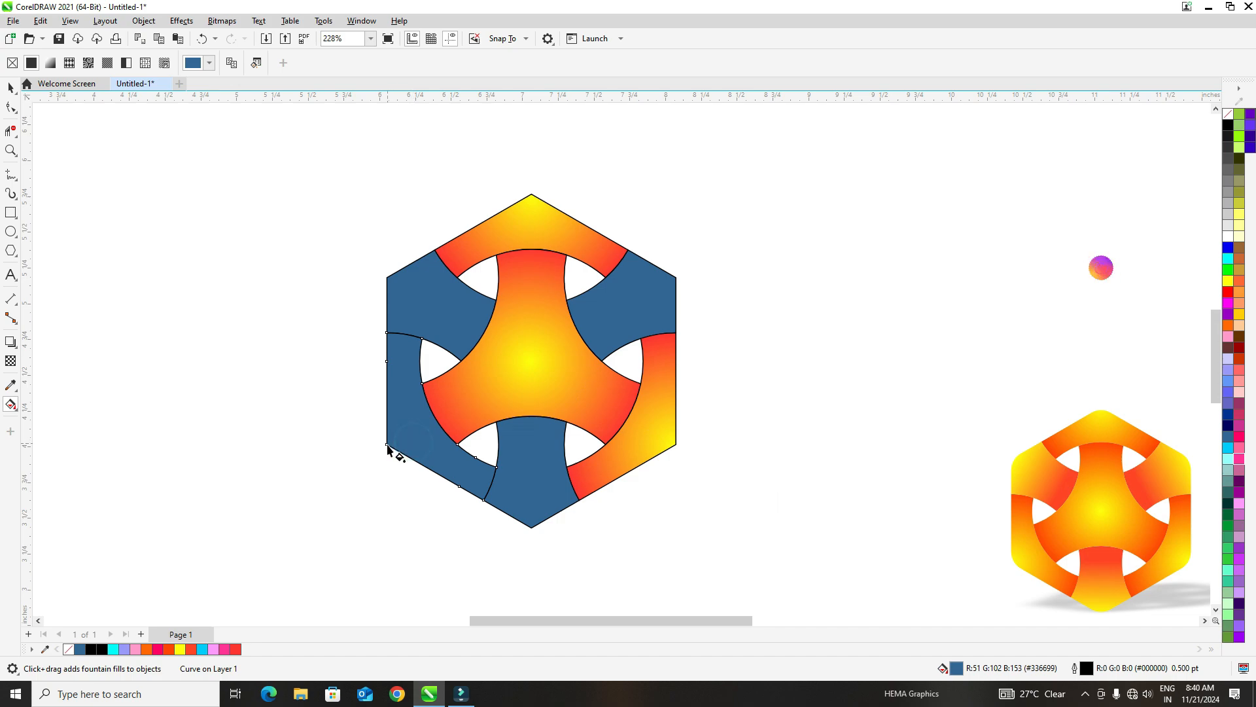
pyautogui.hotkey('ctrl', 'r')
pyautogui.moveTo(398, 443); pyautogui.dragTo(485, 396)
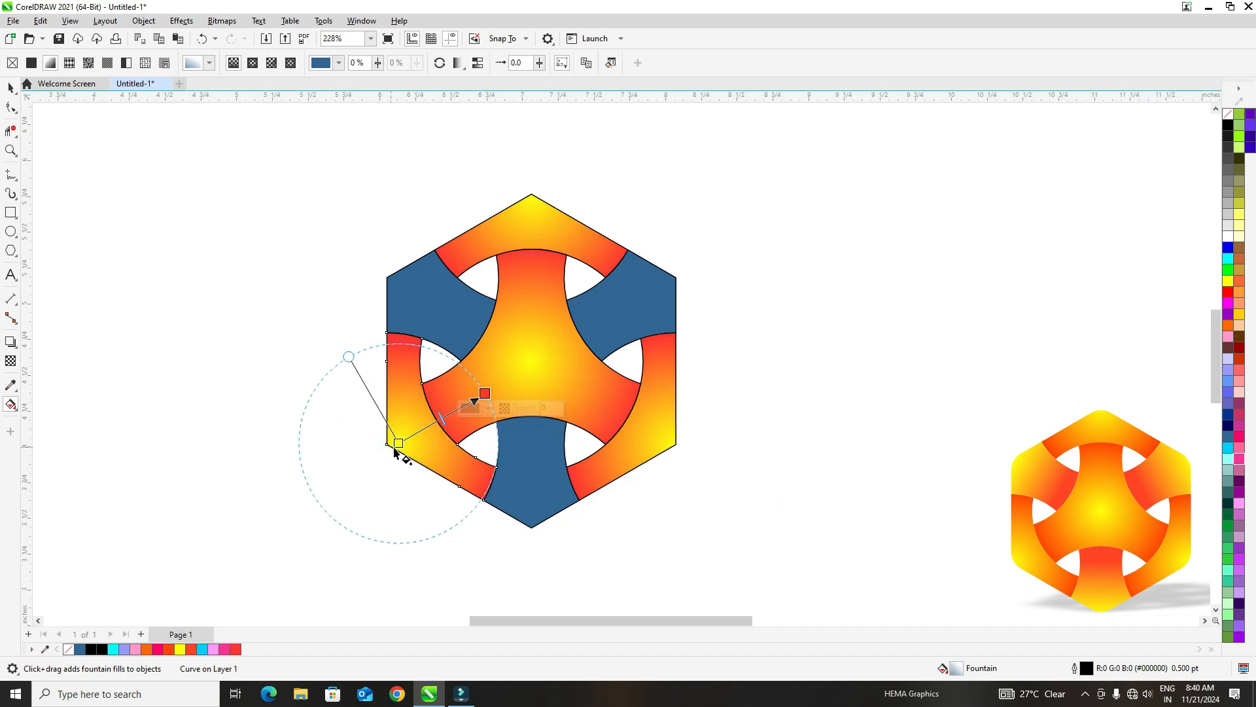
pyautogui.moveTo(395, 452); pyautogui.dragTo(383, 453)
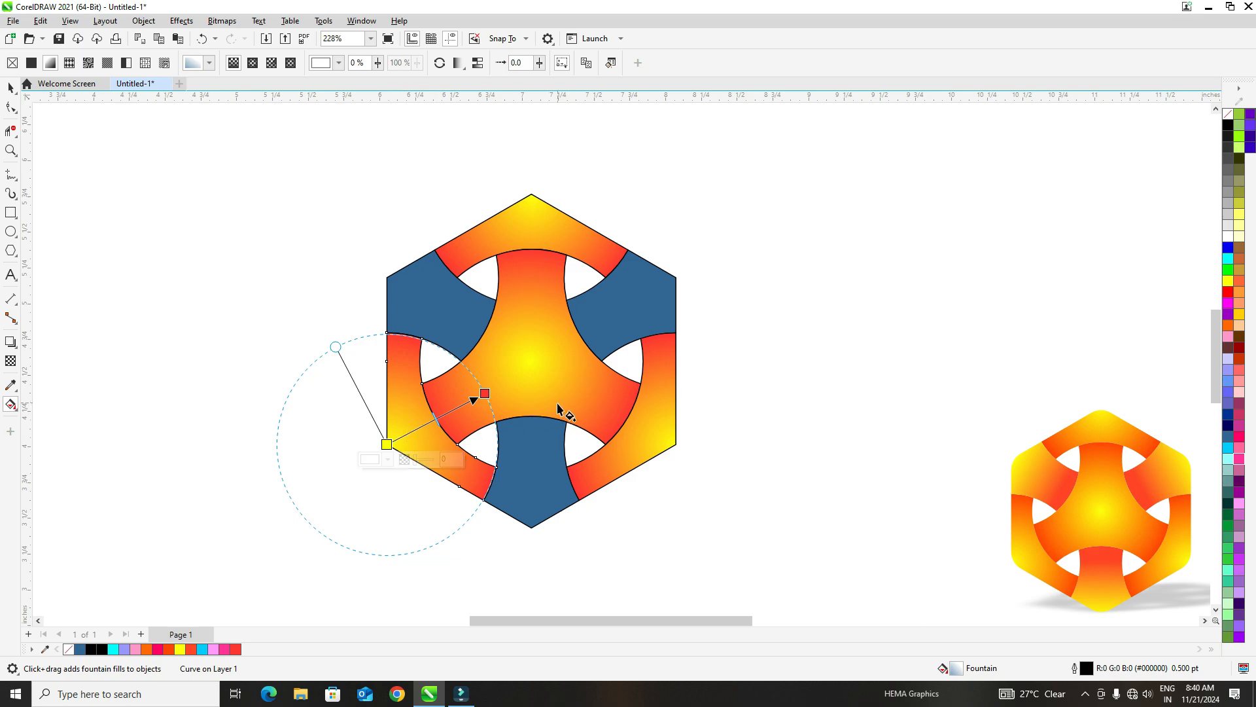
# - Give the bottom piece a linear fountain fill from yellow at the lower hexagon corner to orange-red at its inner edge
pyautogui.click(535, 479)
pyautogui.moveTo(531, 527); pyautogui.dragTo(531, 417)
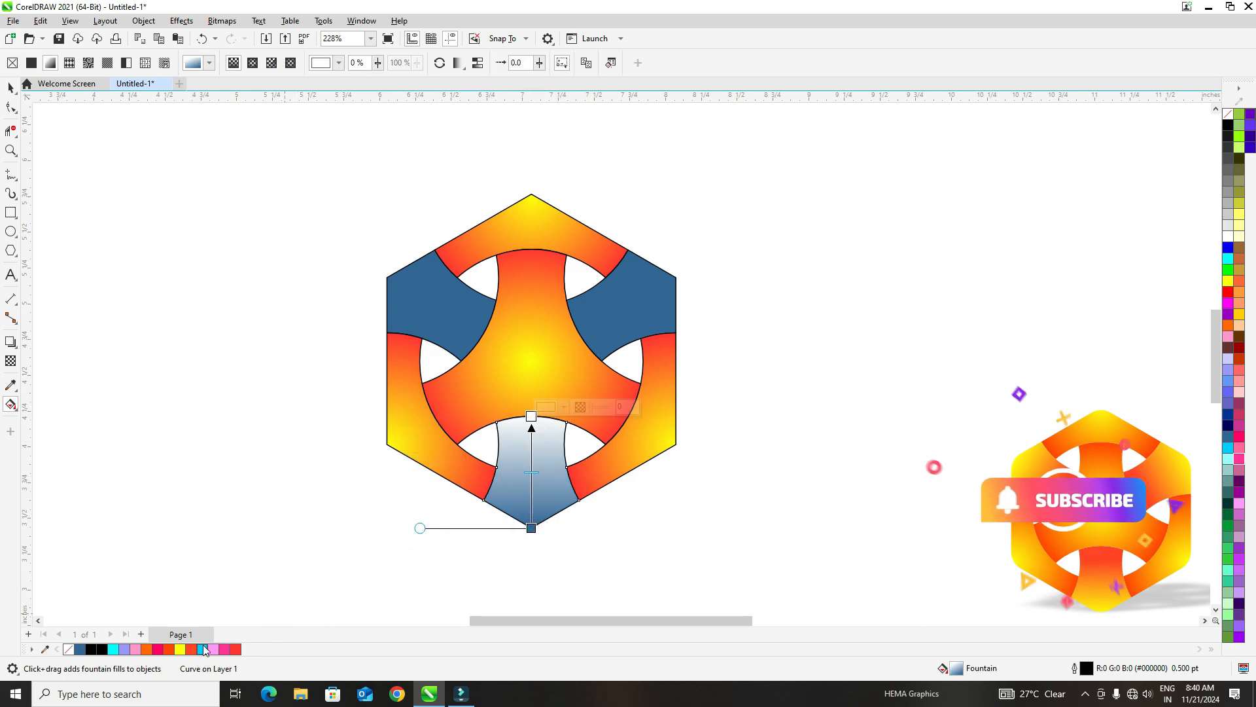
pyautogui.click(191, 648)
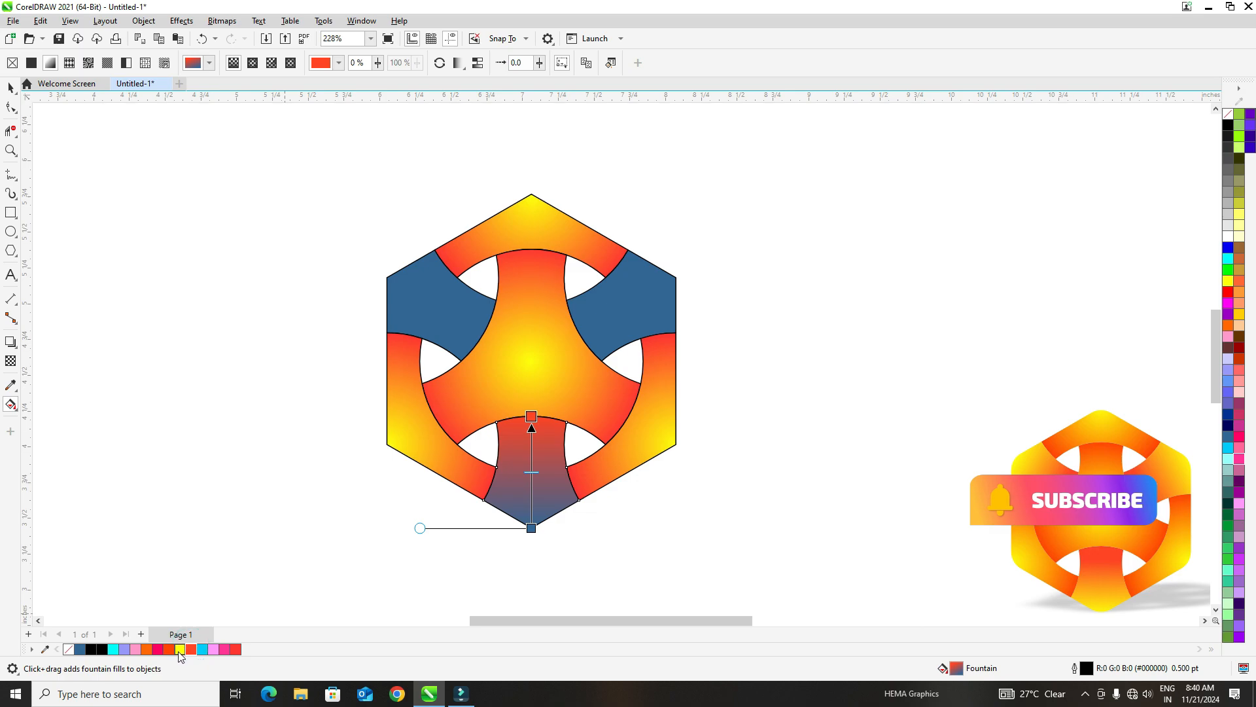
pyautogui.moveTo(180, 649); pyautogui.dragTo(539, 519)
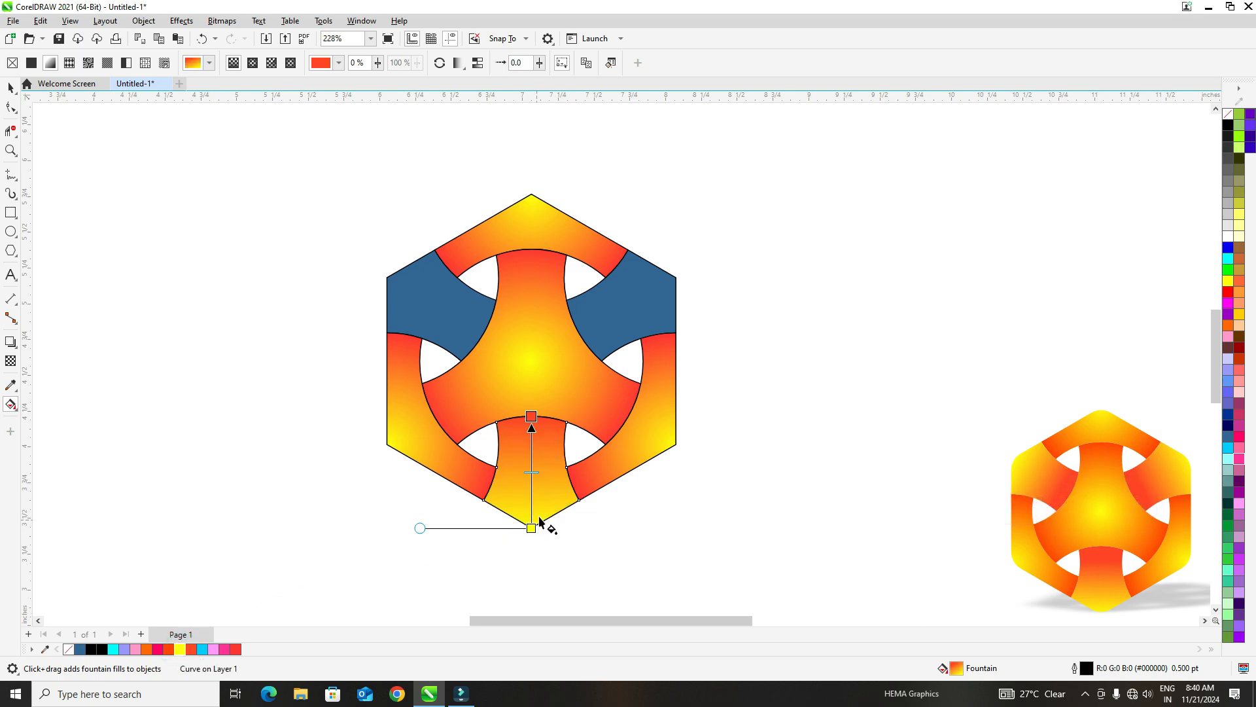
# - Repeat the linear fill on the upper-left and upper-right pieces, running from yellow at the outer corner to orange-red at the inner edge
pyautogui.click(468, 329)
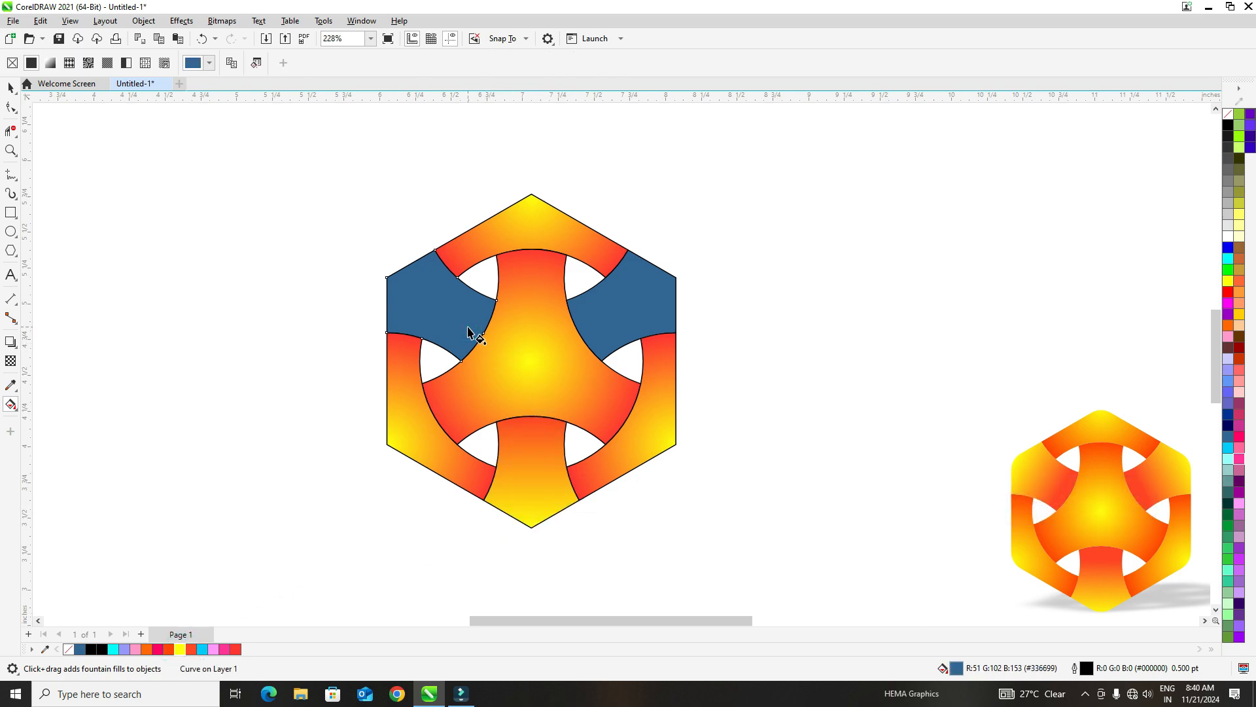
pyautogui.hotkey('ctrl', 'r')
pyautogui.moveTo(390, 282); pyautogui.dragTo(483, 333)
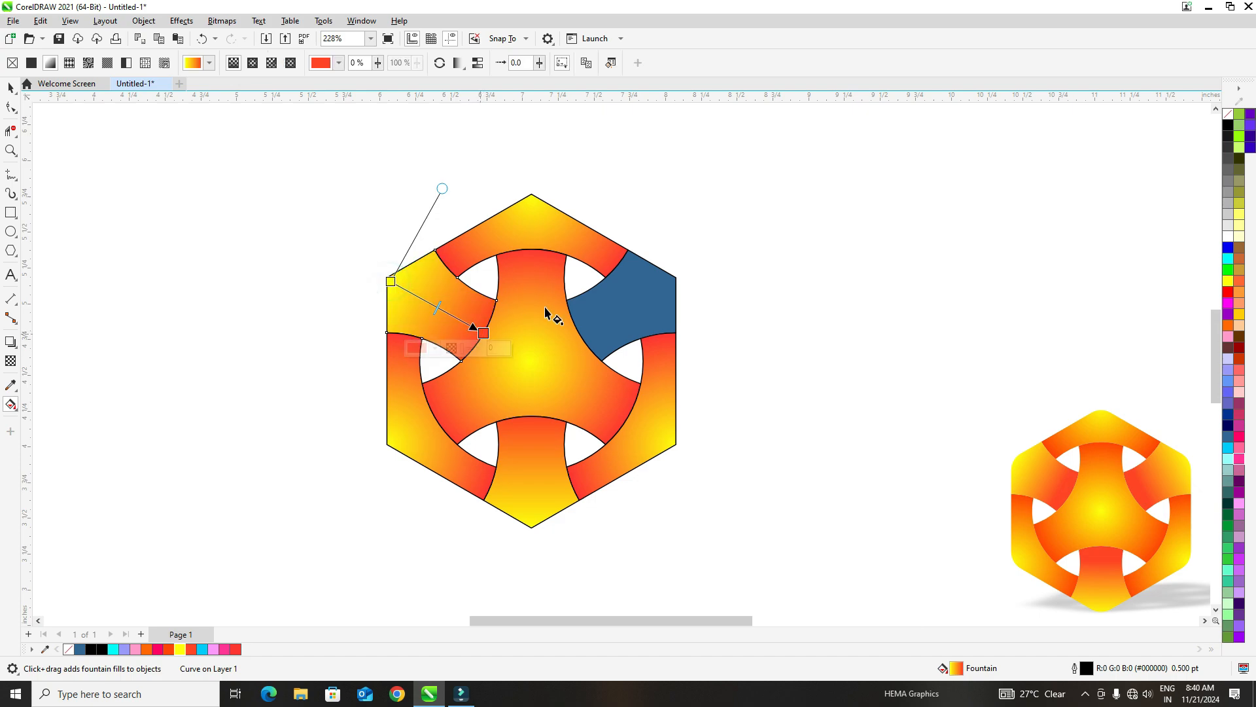
pyautogui.click(625, 321)
pyautogui.hotkey('ctrl', 'r')
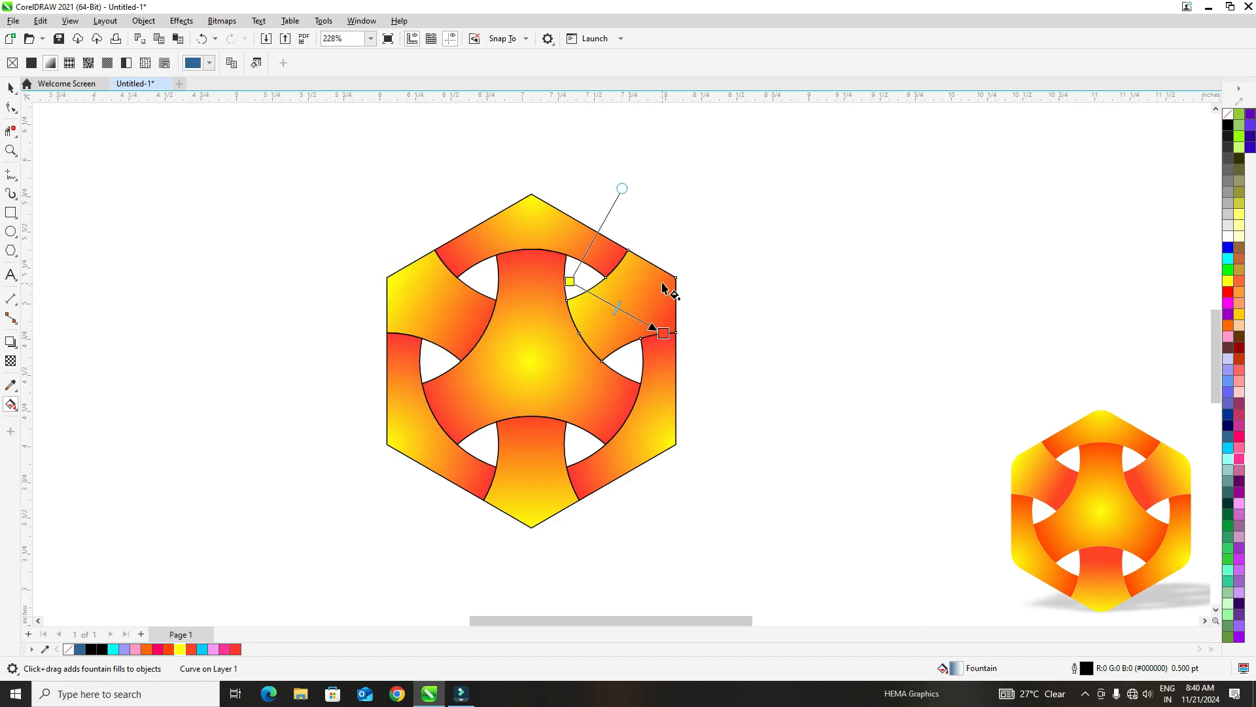
pyautogui.moveTo(662, 282); pyautogui.dragTo(581, 337)
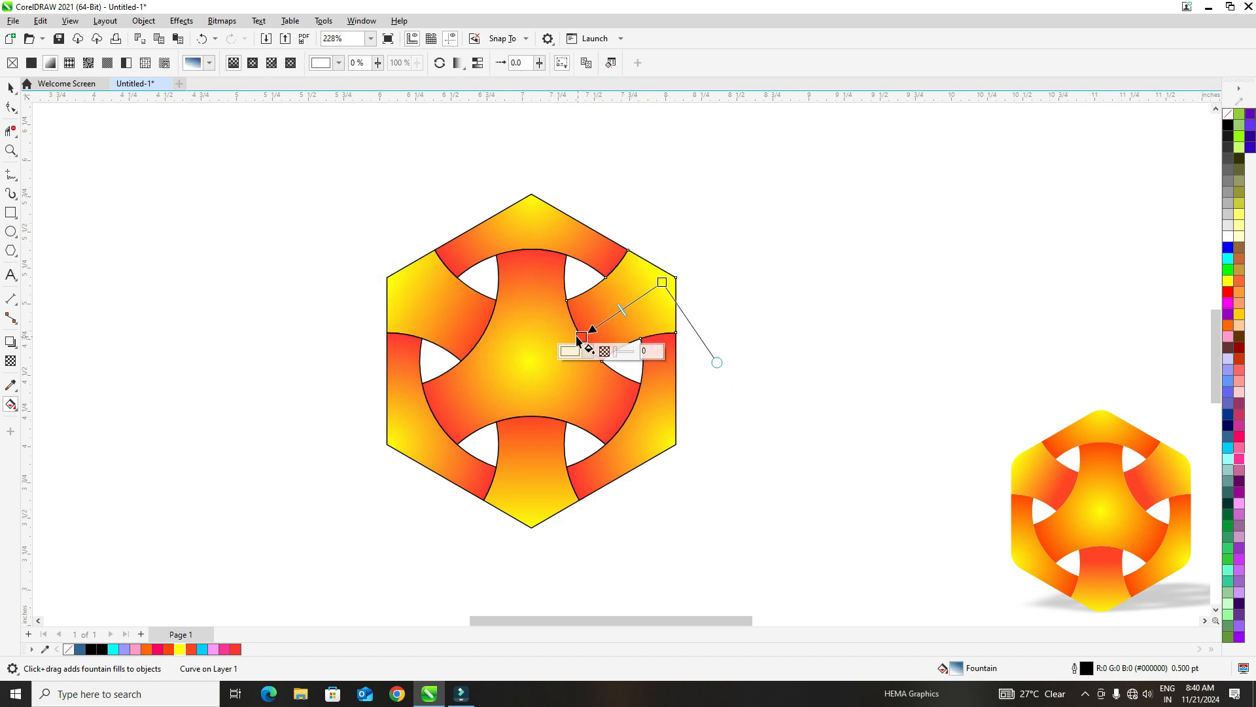
# - Clear the selection on the finished logo artwork and open the Corners settings for rounding nodes
pyautogui.click(11, 87)
pyautogui.moveTo(249, 189); pyautogui.dragTo(784, 547)
pyautogui.click(401, 161)
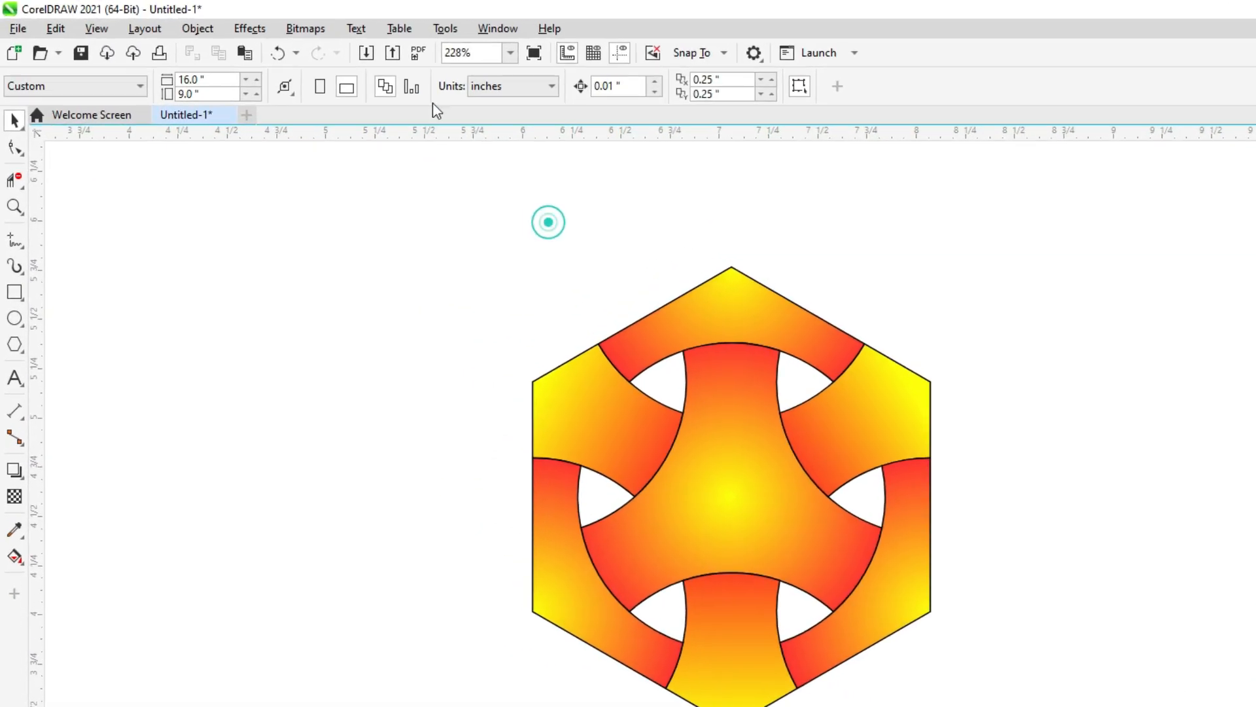
pyautogui.click(501, 30)
pyautogui.click(547, 273)
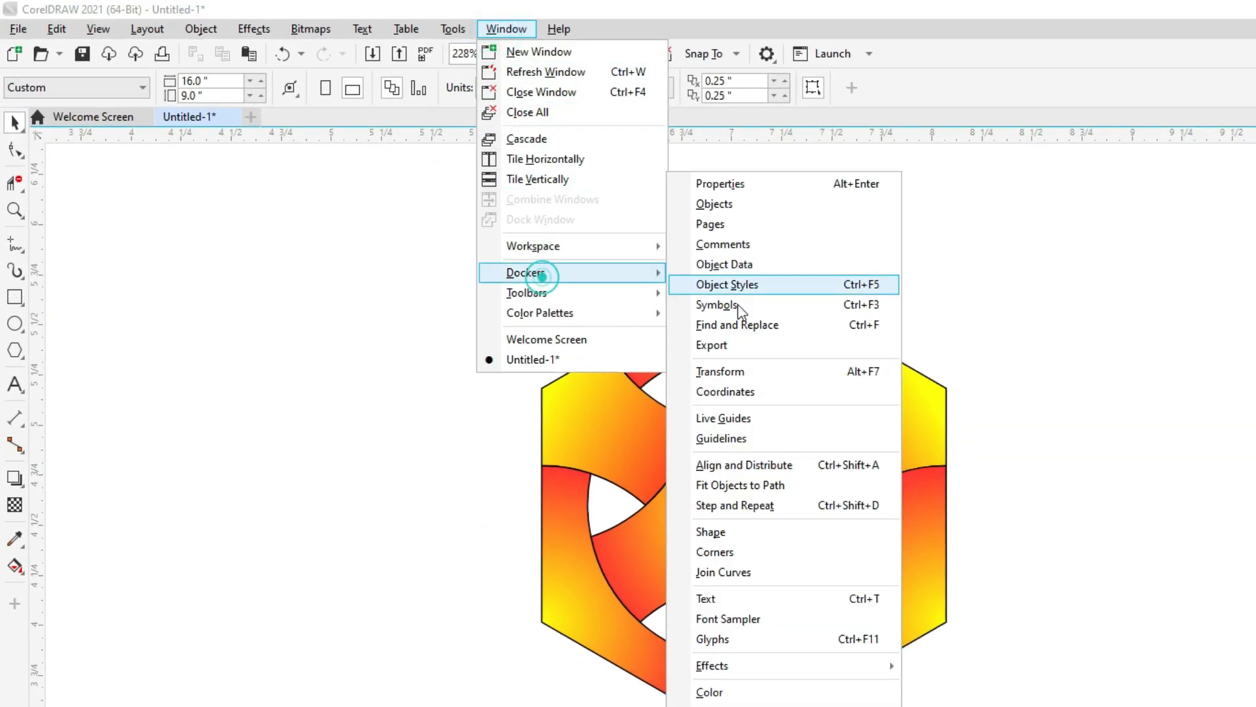
pyautogui.click(746, 552)
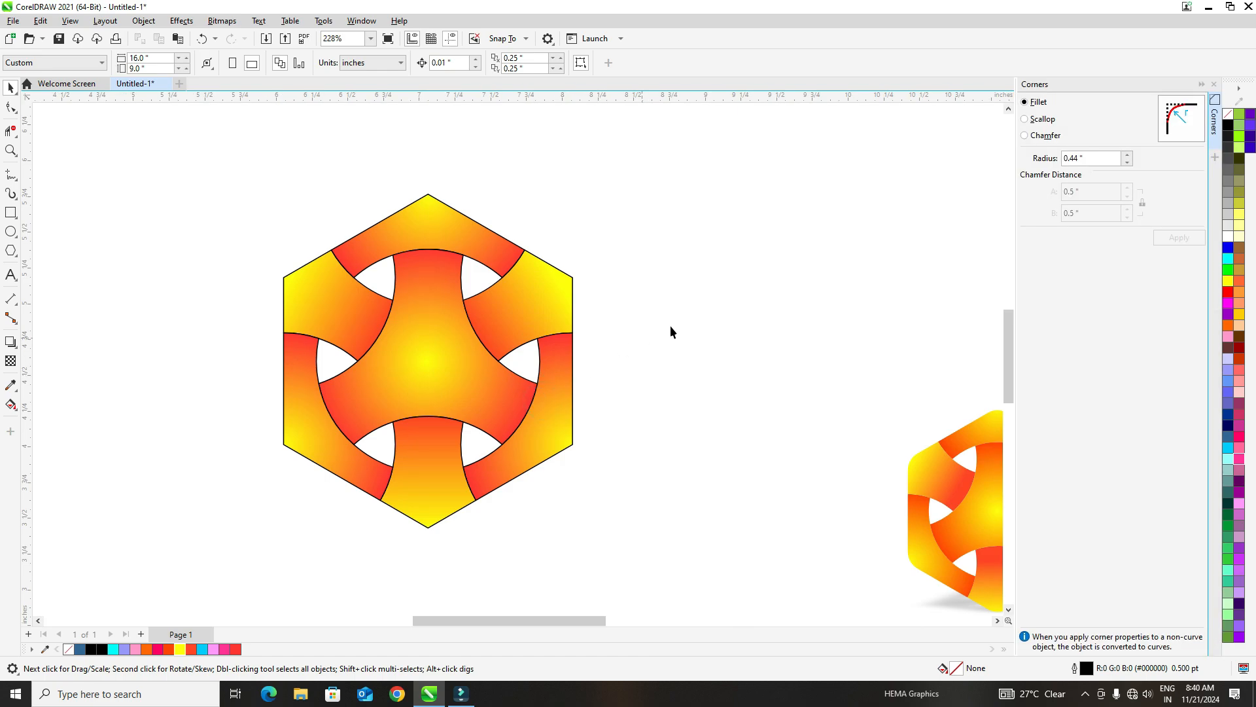
# - Fillet the hexagon corner node of the top outer band with a 0.45 inch radius
pyautogui.click(426, 234)
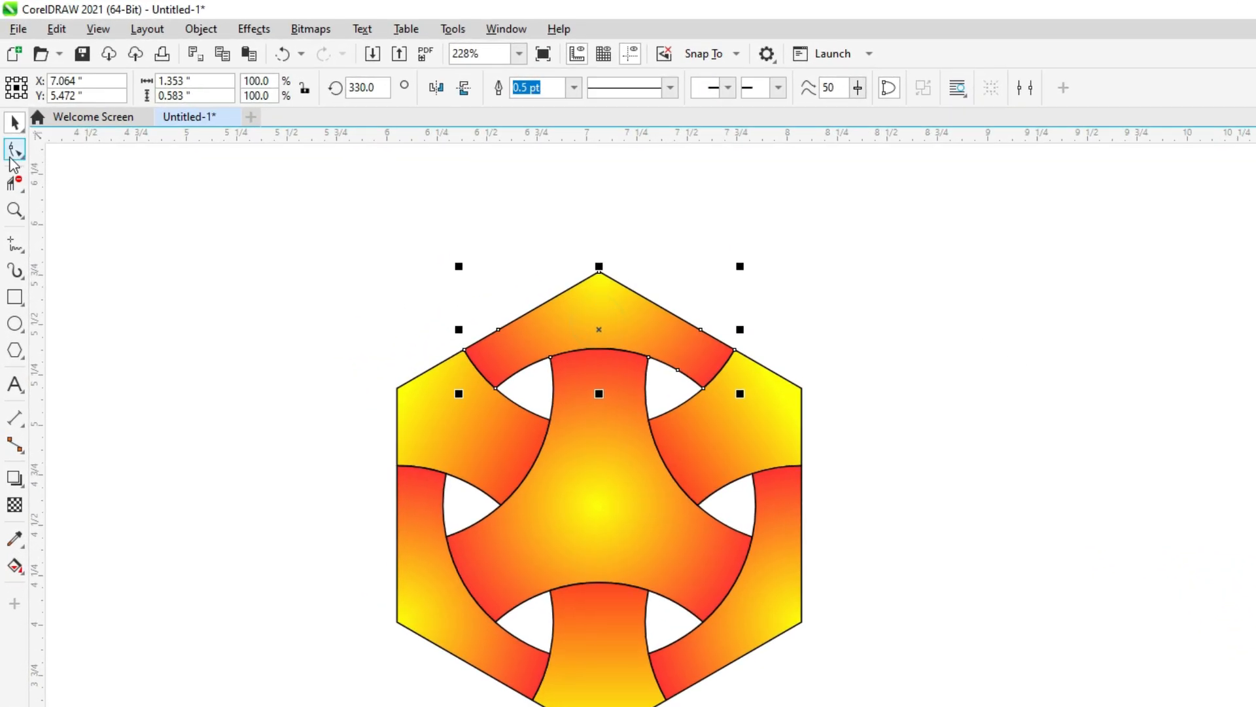
pyautogui.click(12, 155)
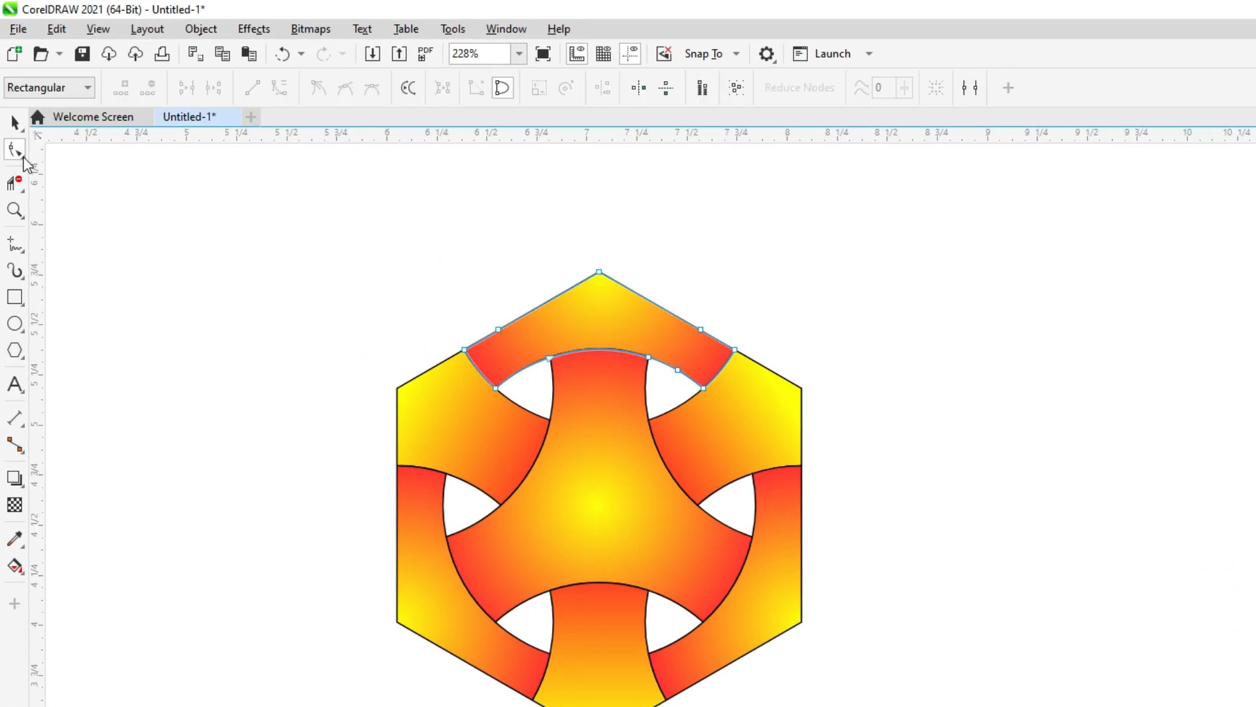
pyautogui.click(22, 155)
pyautogui.click(63, 154)
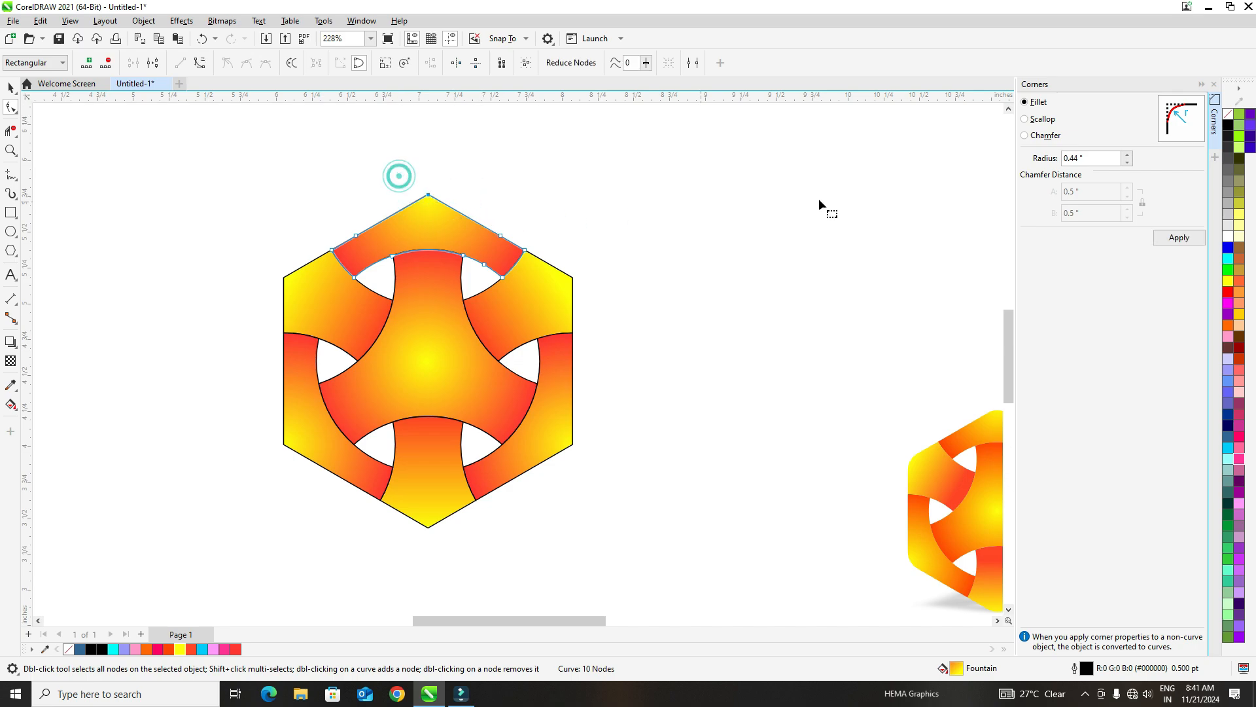
pyautogui.click(1128, 155)
pyautogui.click(1173, 239)
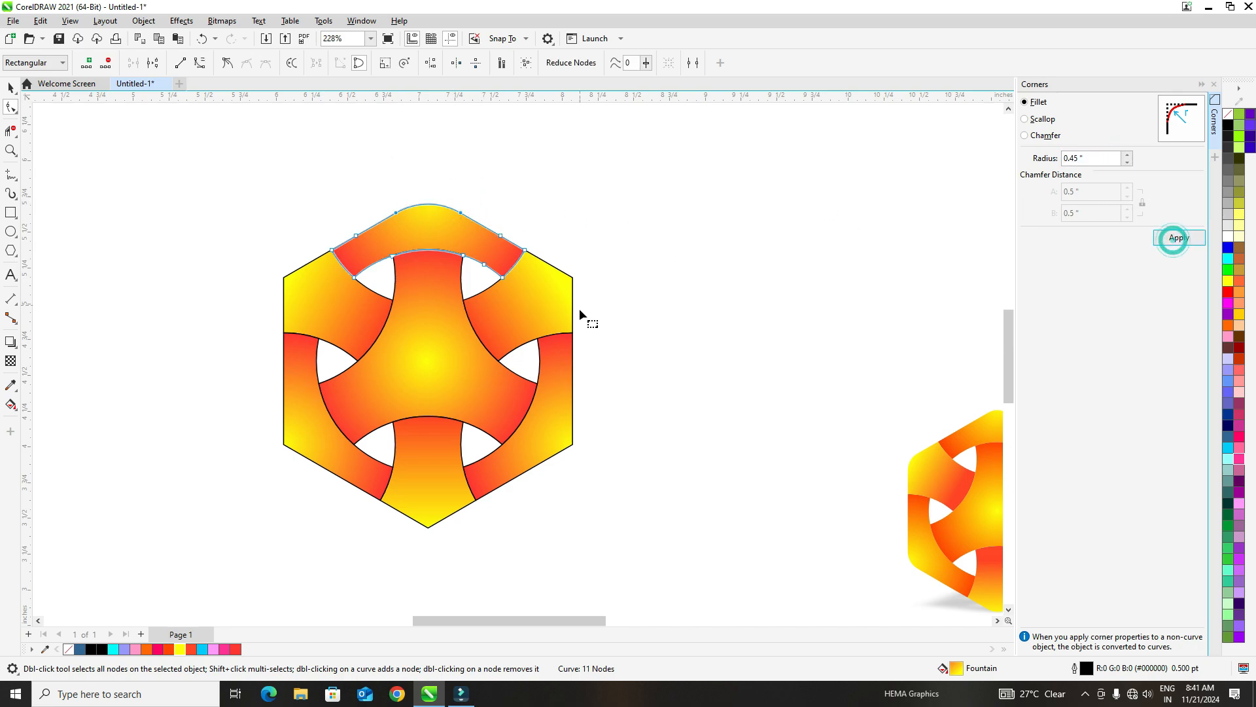
# - Apply the same 0.45 inch fillet to the outer hexagon corners of the lower-right band and the upper-right piece
pyautogui.click(564, 428)
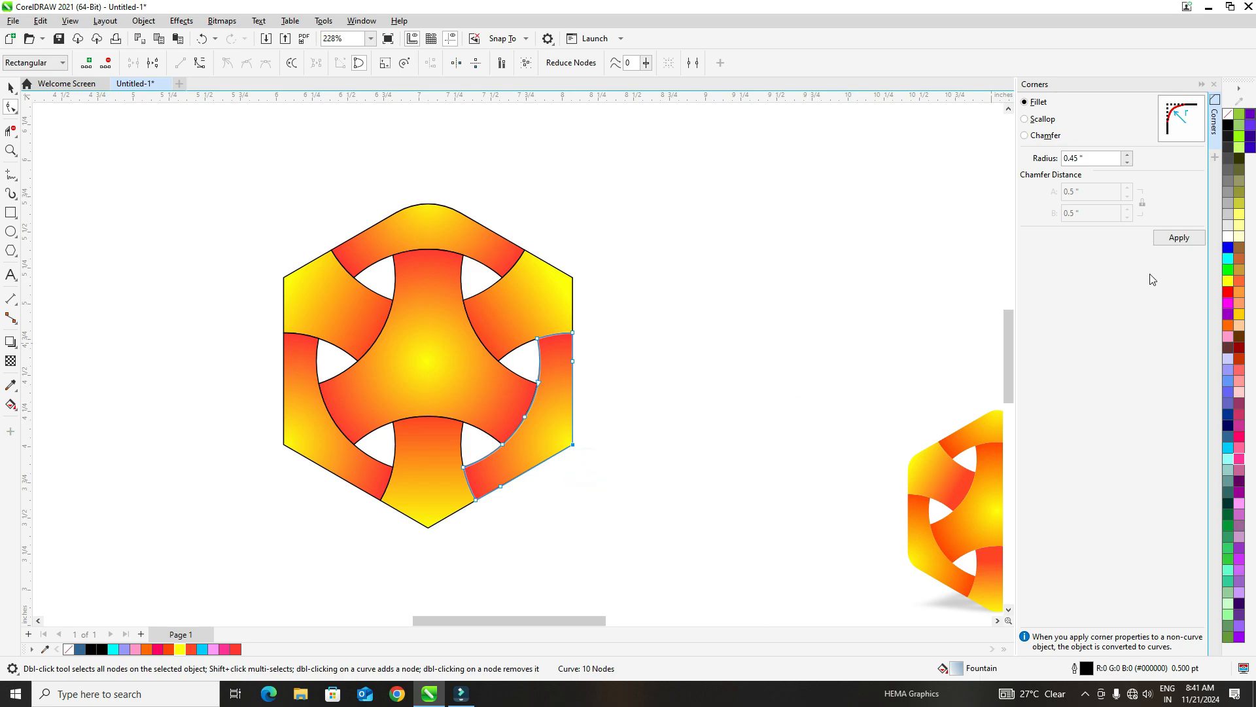
pyautogui.click(1171, 240)
pyautogui.click(568, 268)
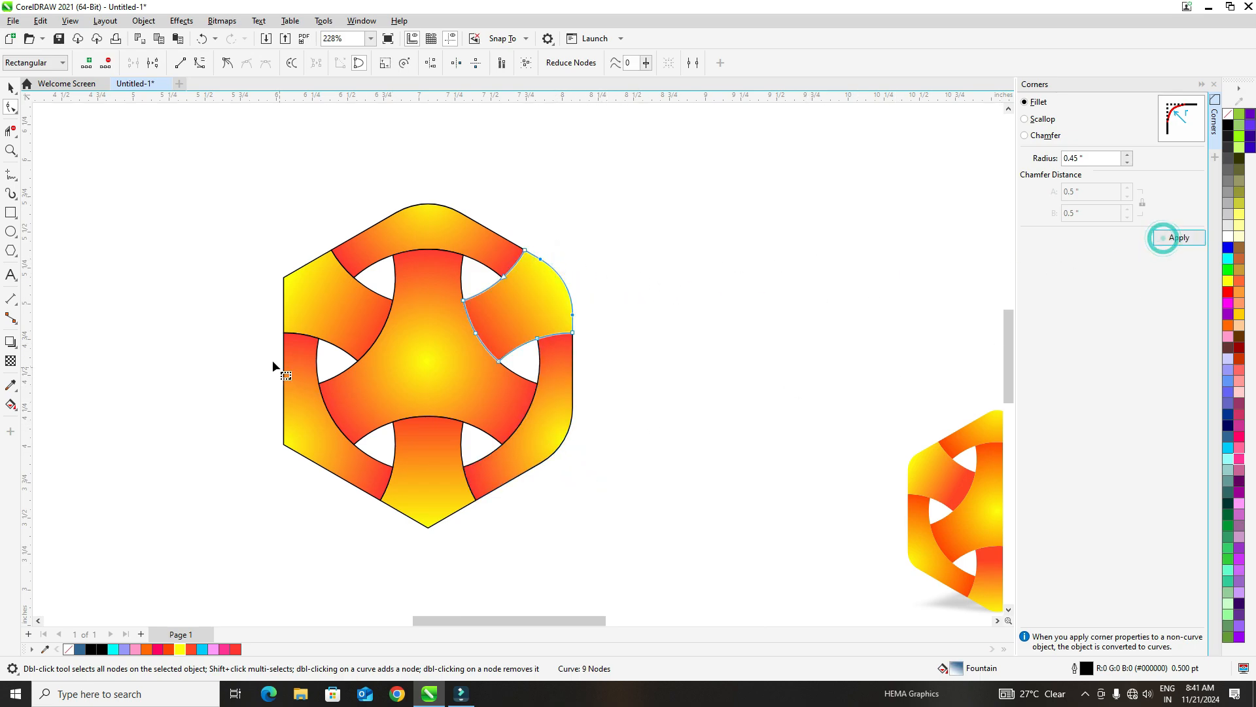
# - Round the outer hexagon corners of the upper-left piece and the lower-left band with the 0.45 inch fillet
pyautogui.click(306, 300)
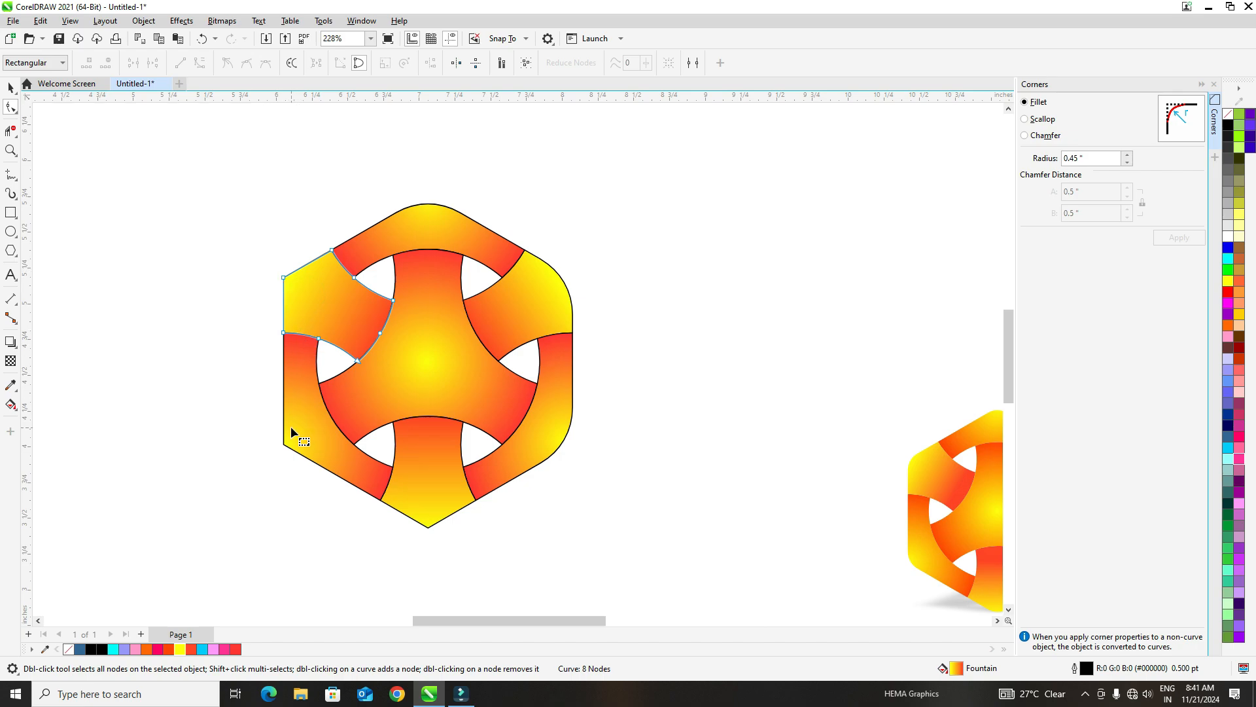
pyautogui.moveTo(250, 259); pyautogui.dragTo(309, 300)
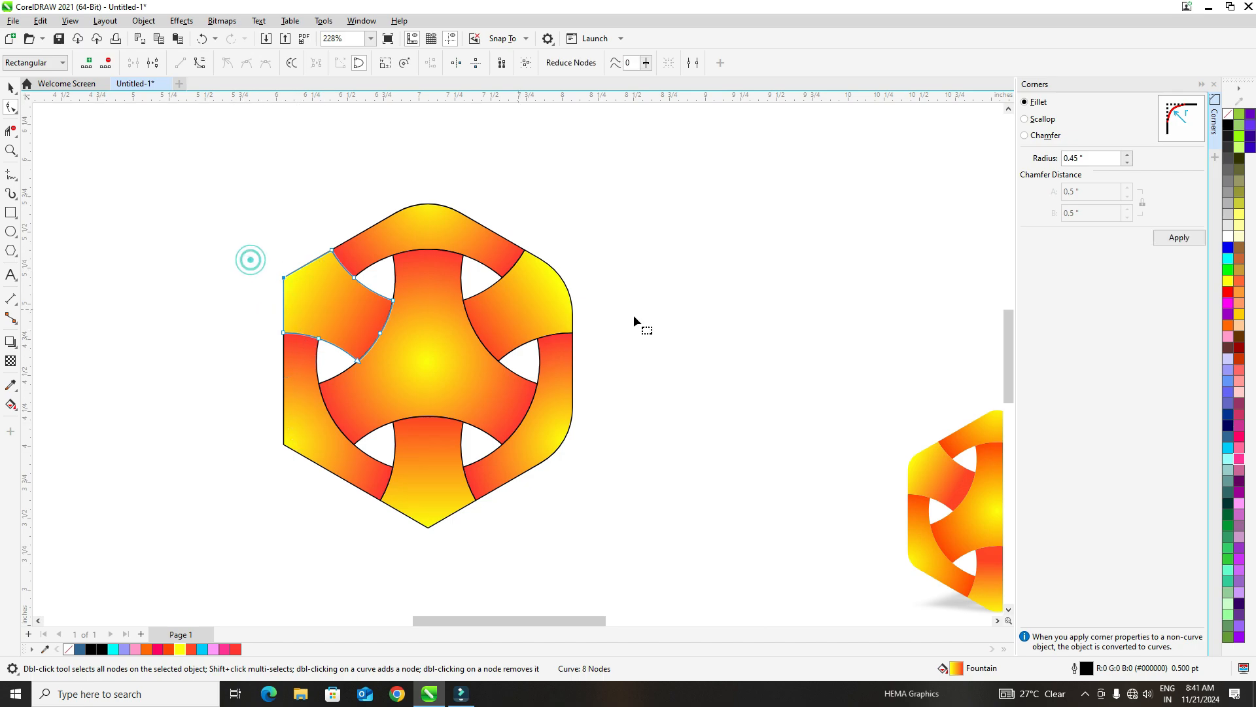
pyautogui.click(1167, 245)
pyautogui.click(305, 447)
pyautogui.moveTo(230, 409); pyautogui.dragTo(314, 482)
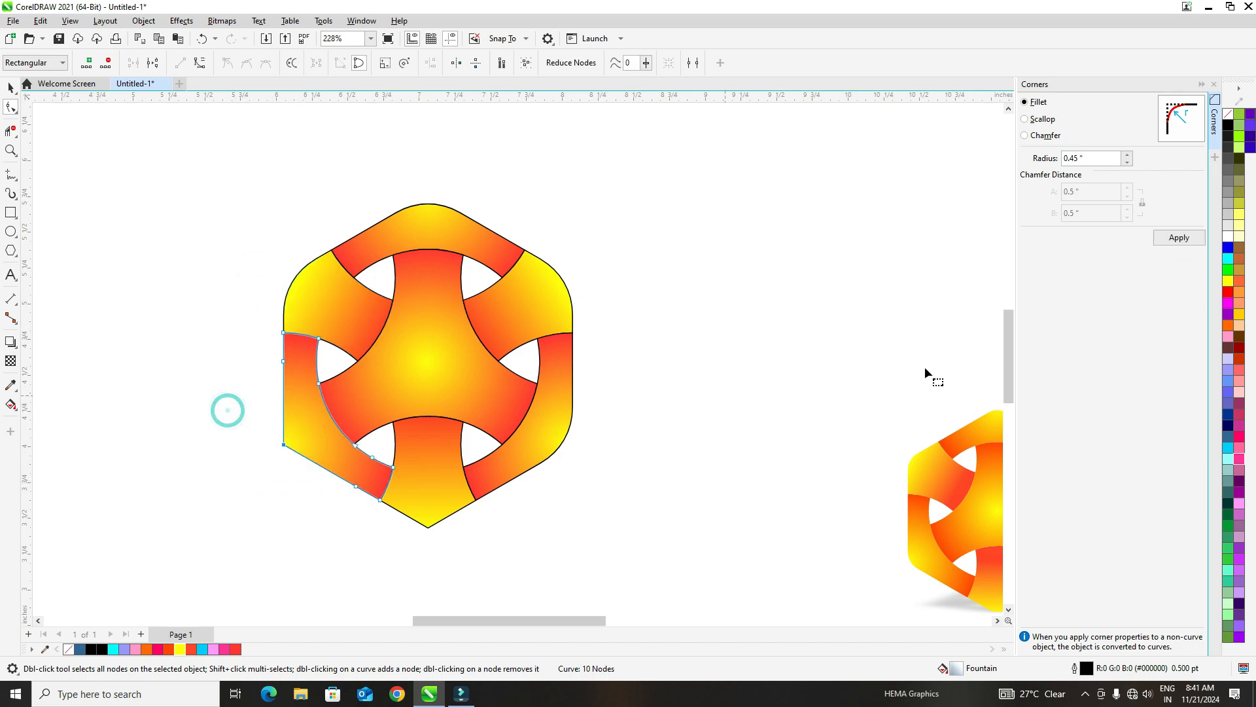
pyautogui.click(1160, 241)
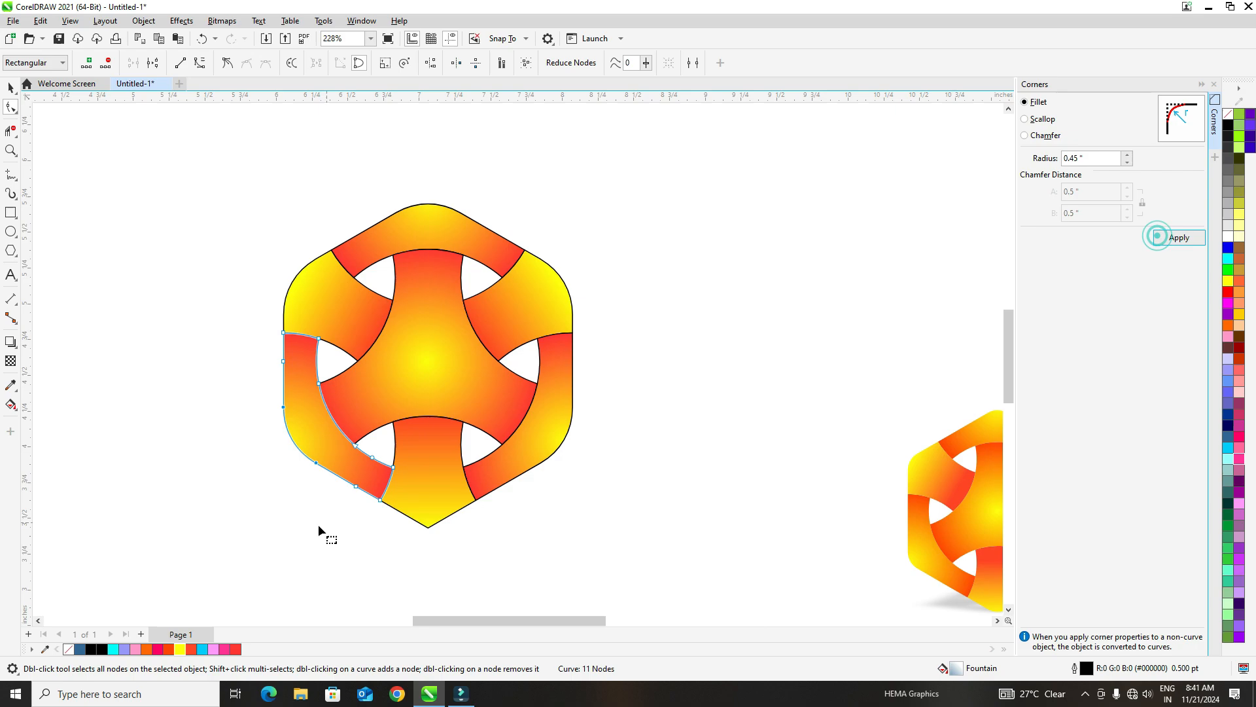
# - Fillet the bottom piece's hexagon corner with the 0.45 inch radius and close the Corners settings
pyautogui.click(437, 507)
pyautogui.click(452, 570)
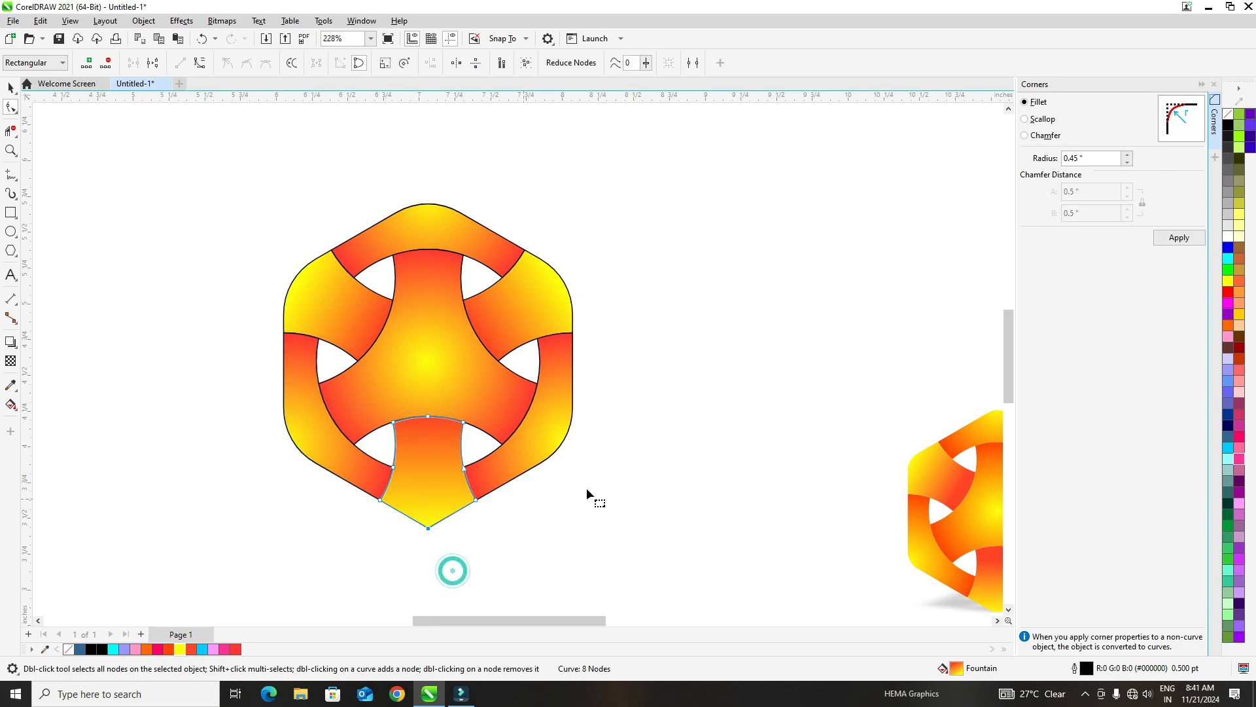
pyautogui.click(1200, 243)
pyautogui.click(1214, 84)
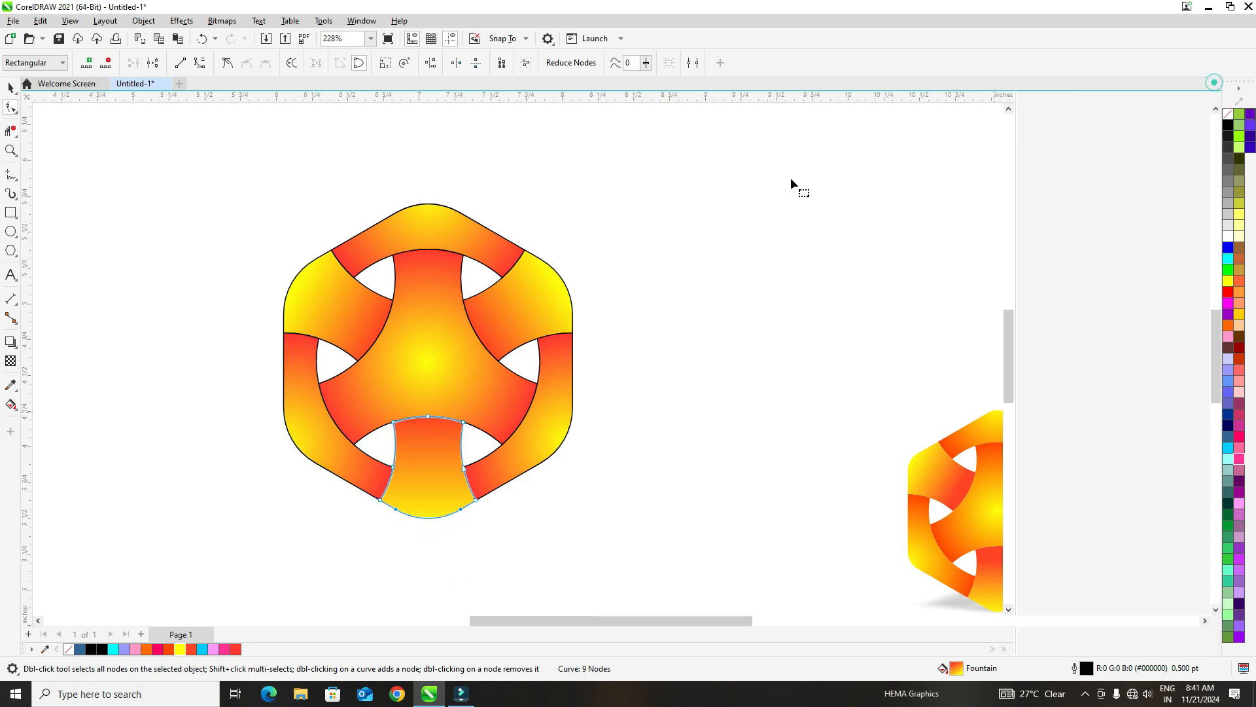
# - Remove the outline from all seven logo pieces and group them
pyautogui.click(11, 88)
pyautogui.moveTo(178, 138); pyautogui.dragTo(740, 561)
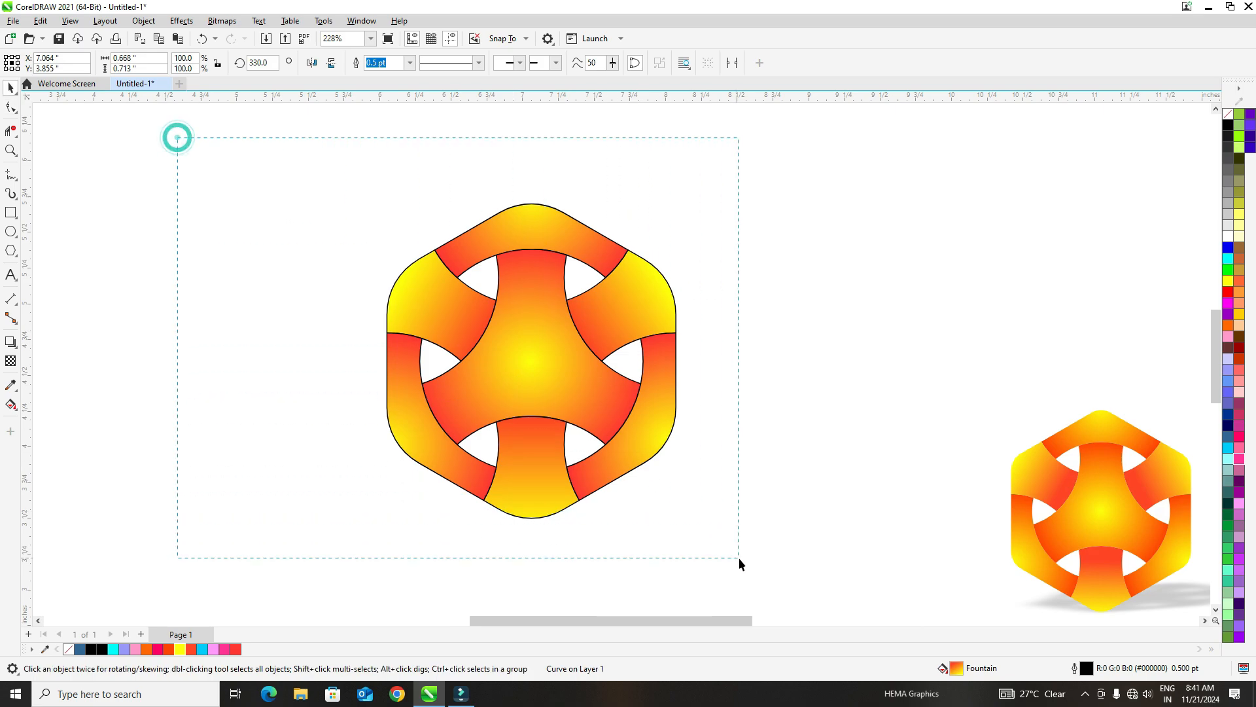
pyautogui.rightClick(68, 651)
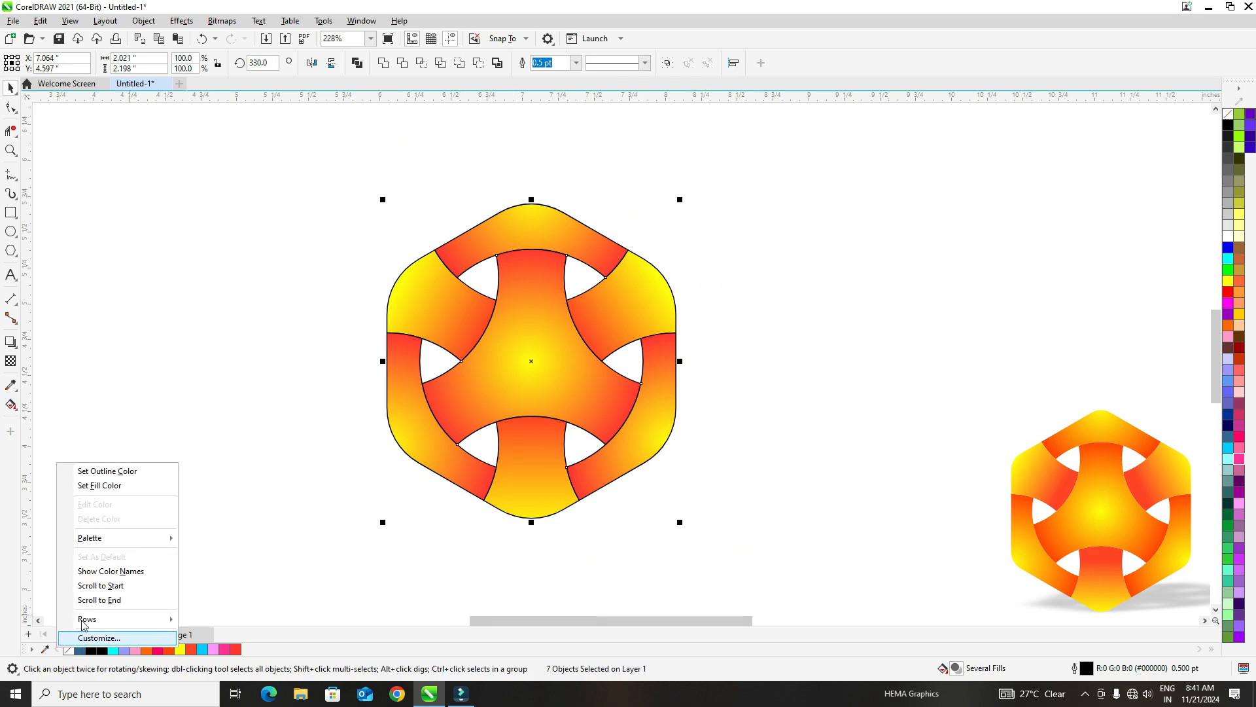
pyautogui.click(162, 471)
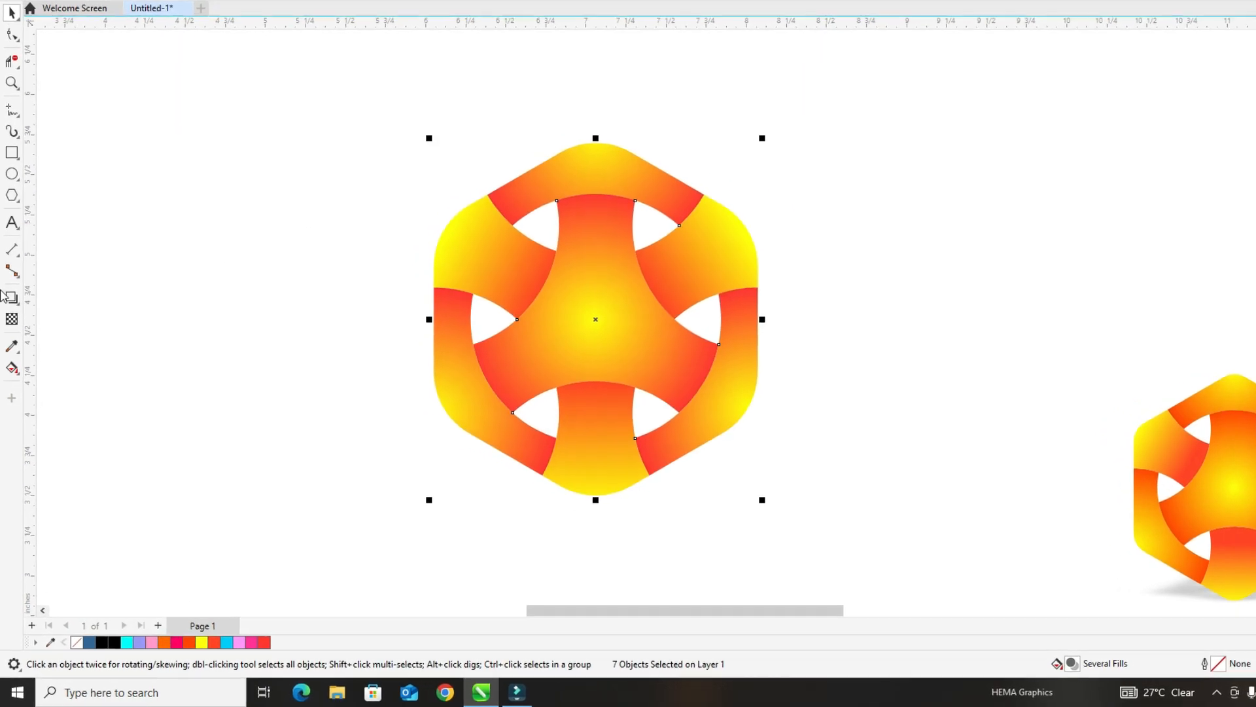
pyautogui.hotkey('ctrl', 'g')
# - Cast a perspective drop shadow from the grouped logo's bottom edge toward the right, with feathering 20 and a reduced opacity
pyautogui.click(26, 211)
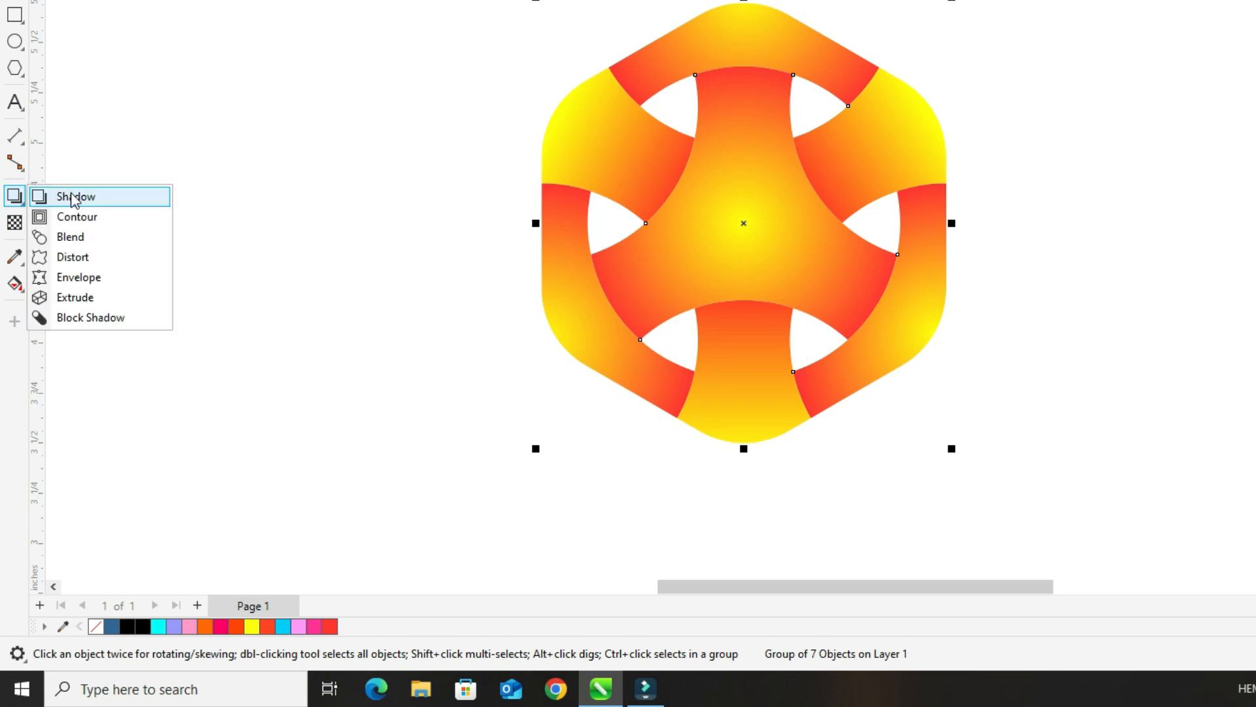
pyautogui.click(71, 196)
pyautogui.moveTo(542, 221); pyautogui.dragTo(765, 272)
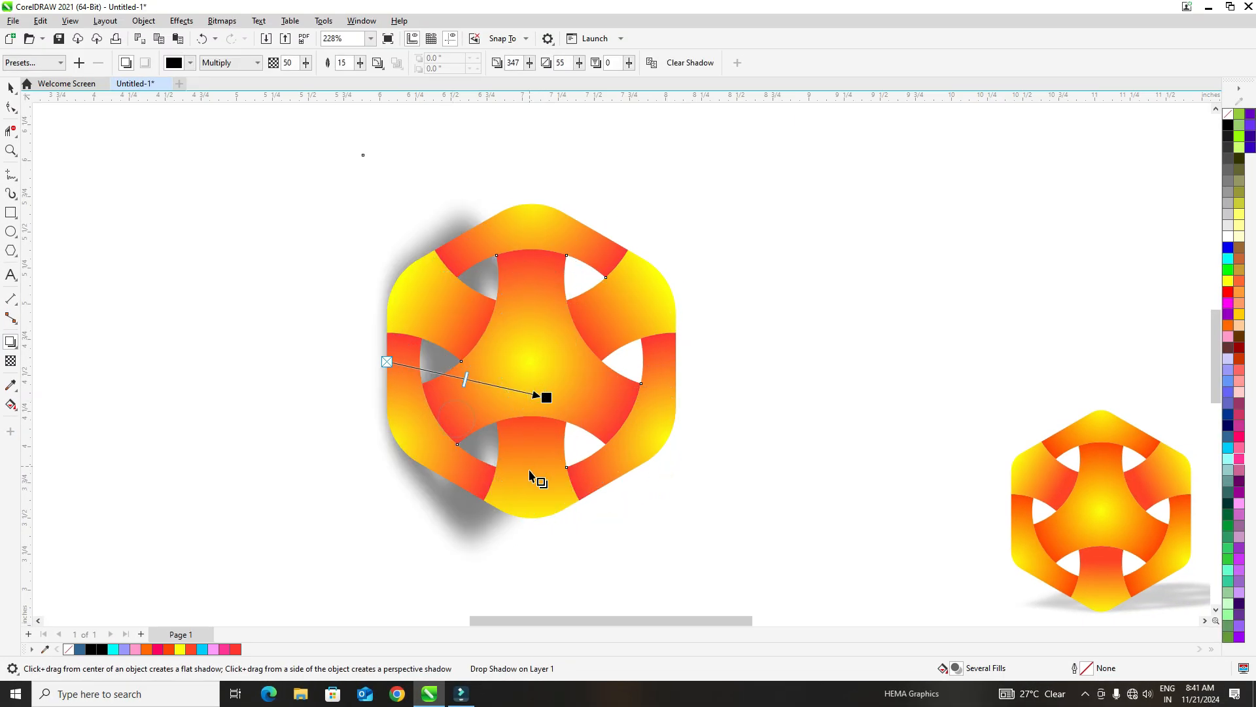
pyautogui.moveTo(530, 474); pyautogui.dragTo(657, 480)
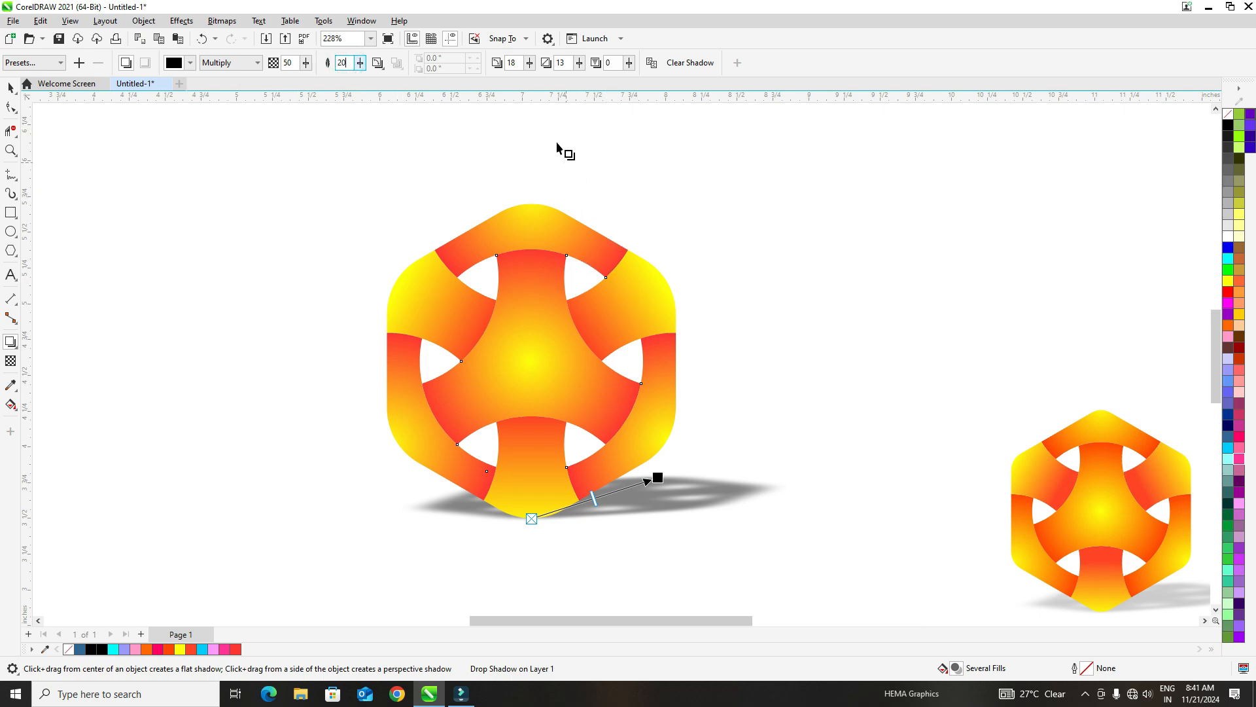
pyautogui.click(289, 64)
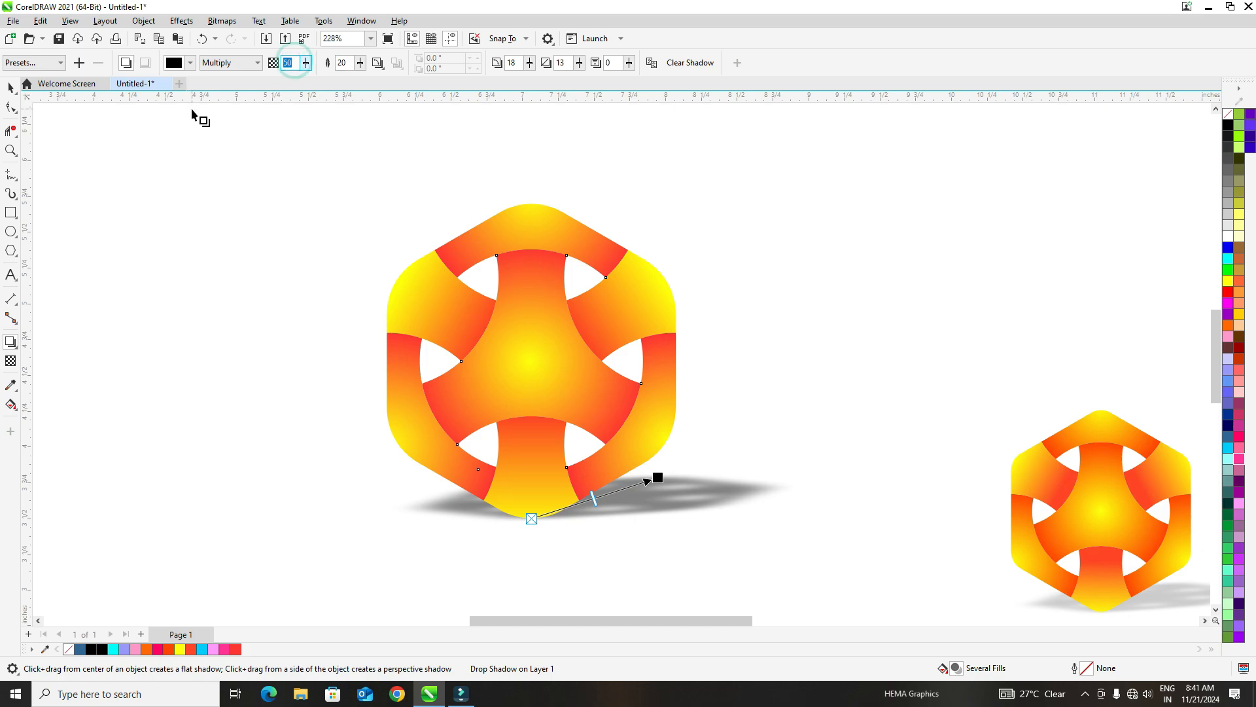
pyautogui.press('Return')
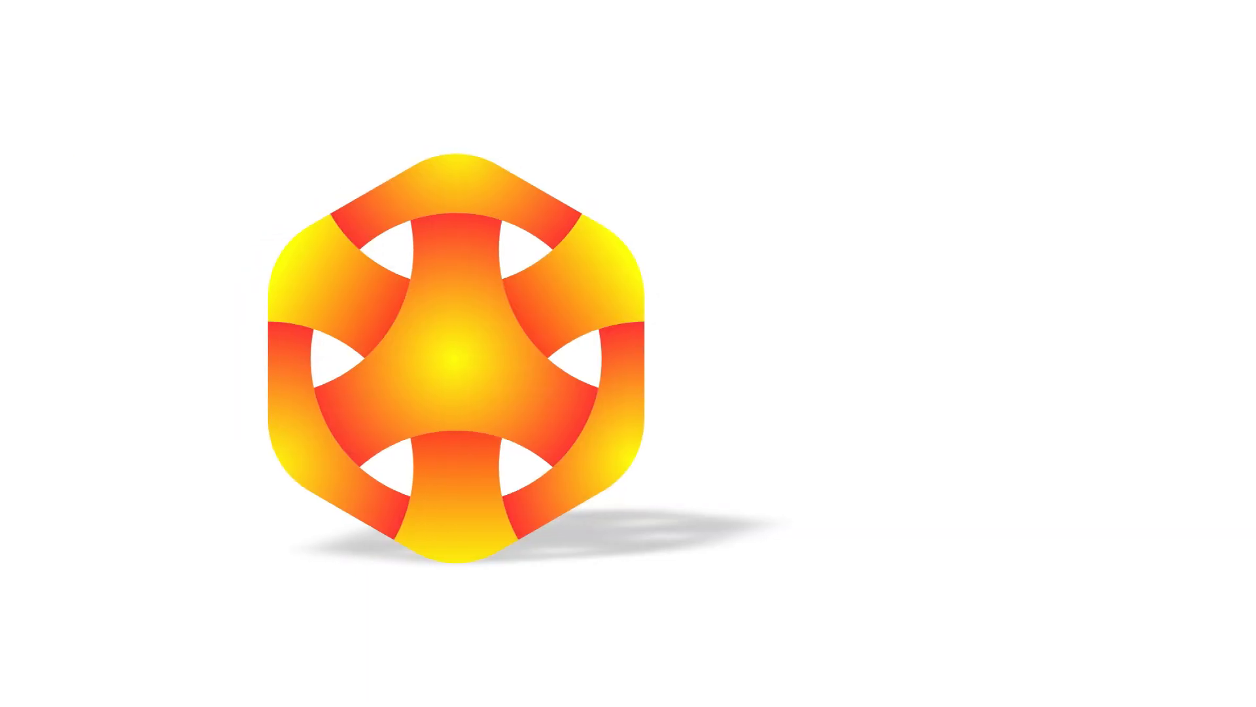